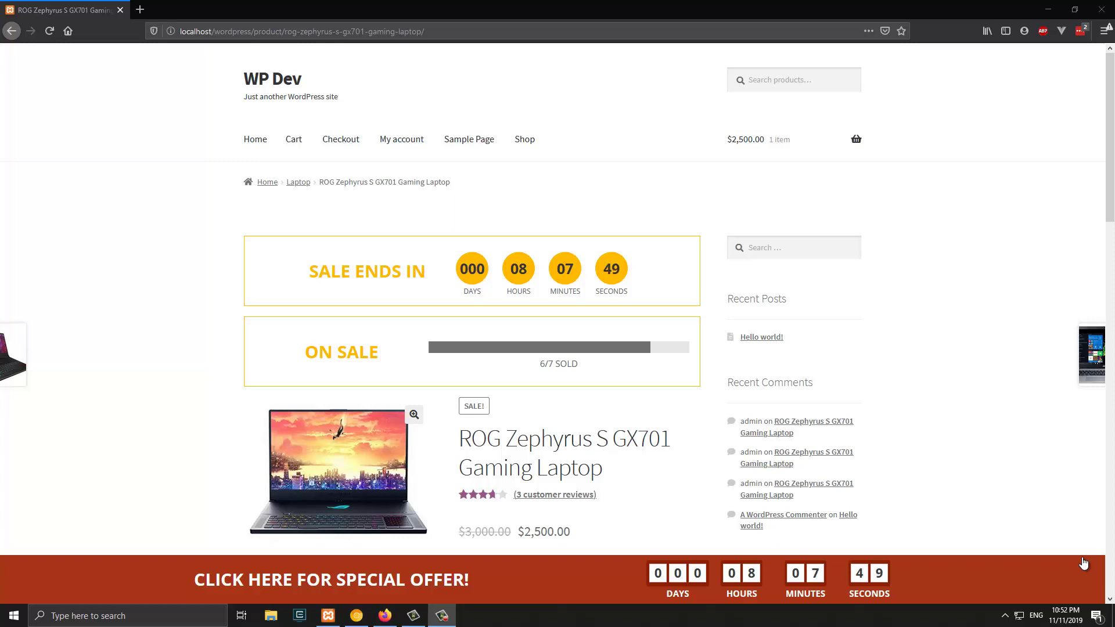
Scroll the laptop product page and highlight the SALE ENDS IN and ON SALE headings.
{"action": "scroll", "coordinate": [616, 357], "scroll_direction": "down", "scroll_amount": 2}
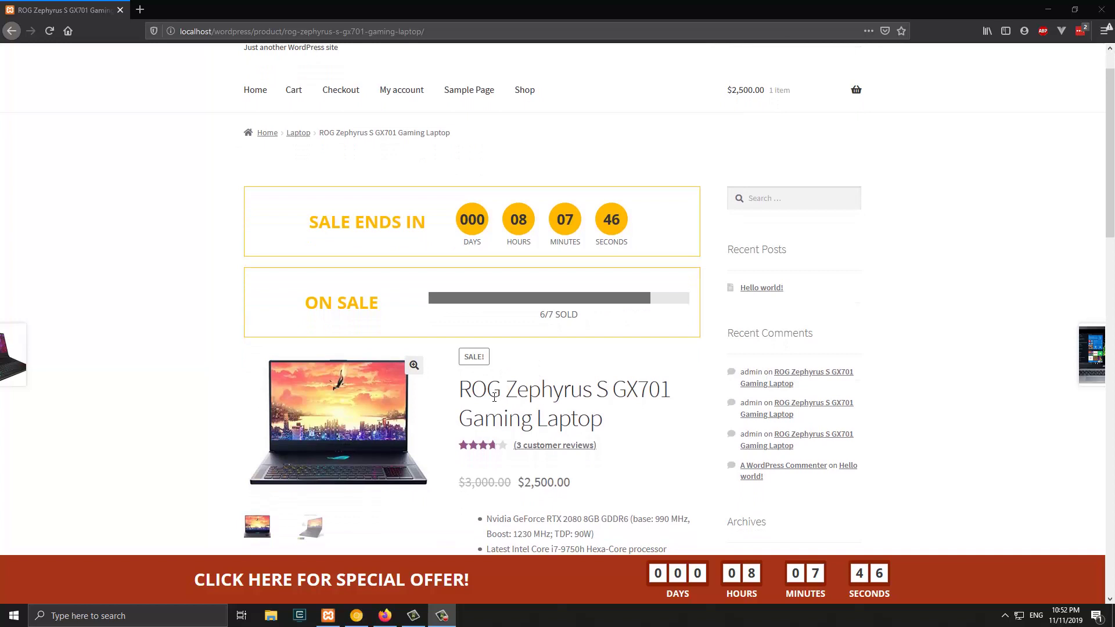
{"action": "scroll", "coordinate": [524, 431], "scroll_direction": "down", "scroll_amount": 1}
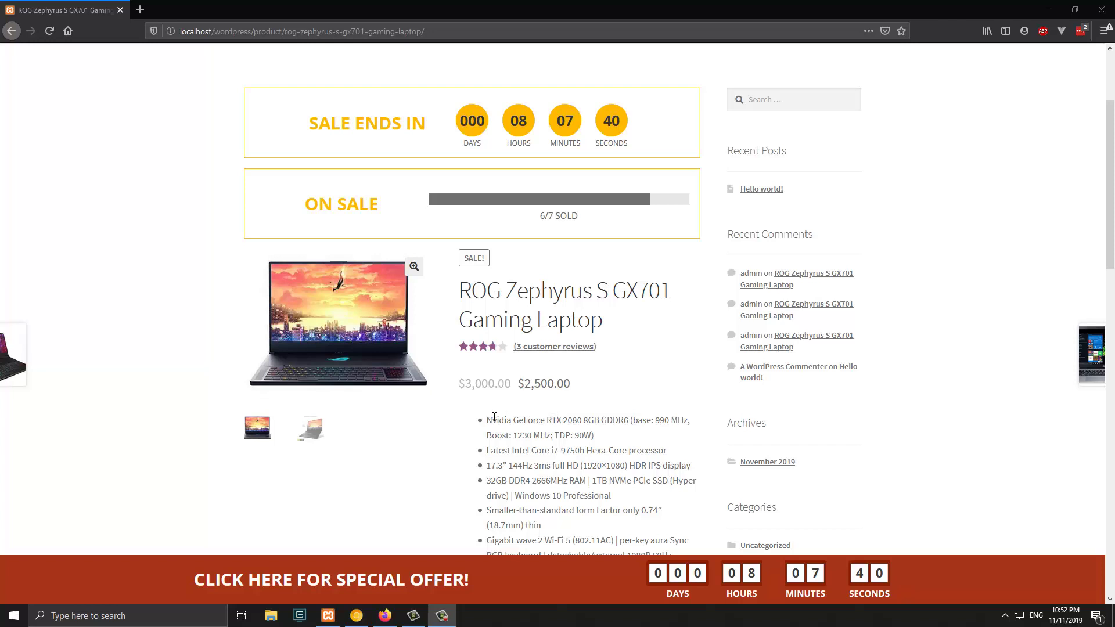
{"action": "scroll", "coordinate": [494, 417], "scroll_direction": "up", "scroll_amount": 2}
{"action": "scroll", "coordinate": [591, 394], "scroll_direction": "down", "scroll_amount": 1}
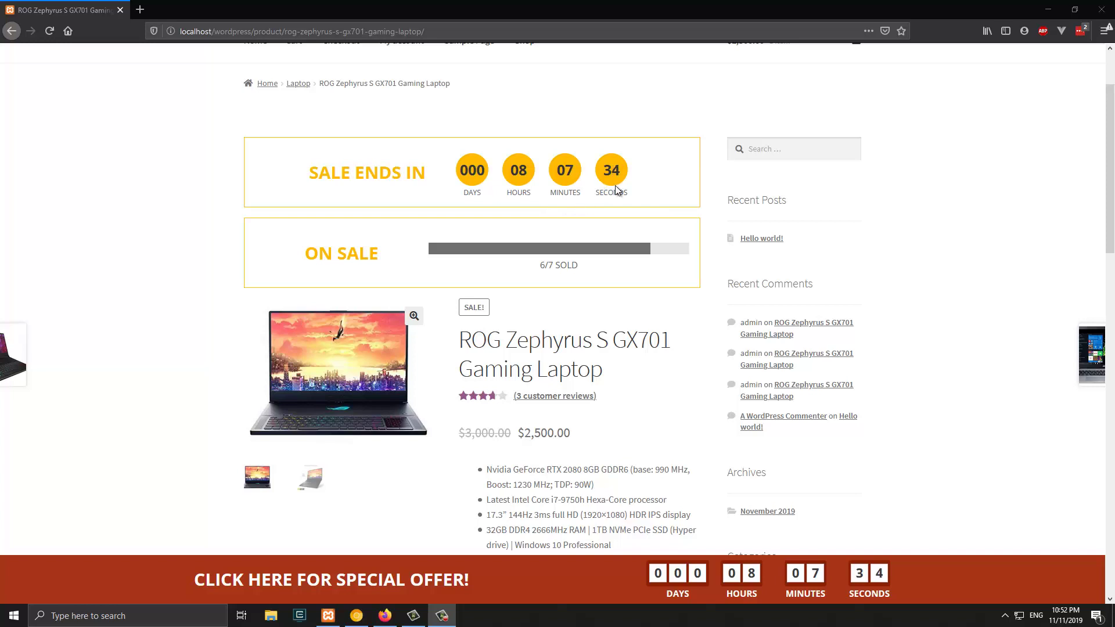
{"action": "scroll", "coordinate": [567, 305], "scroll_direction": "down", "scroll_amount": 2}
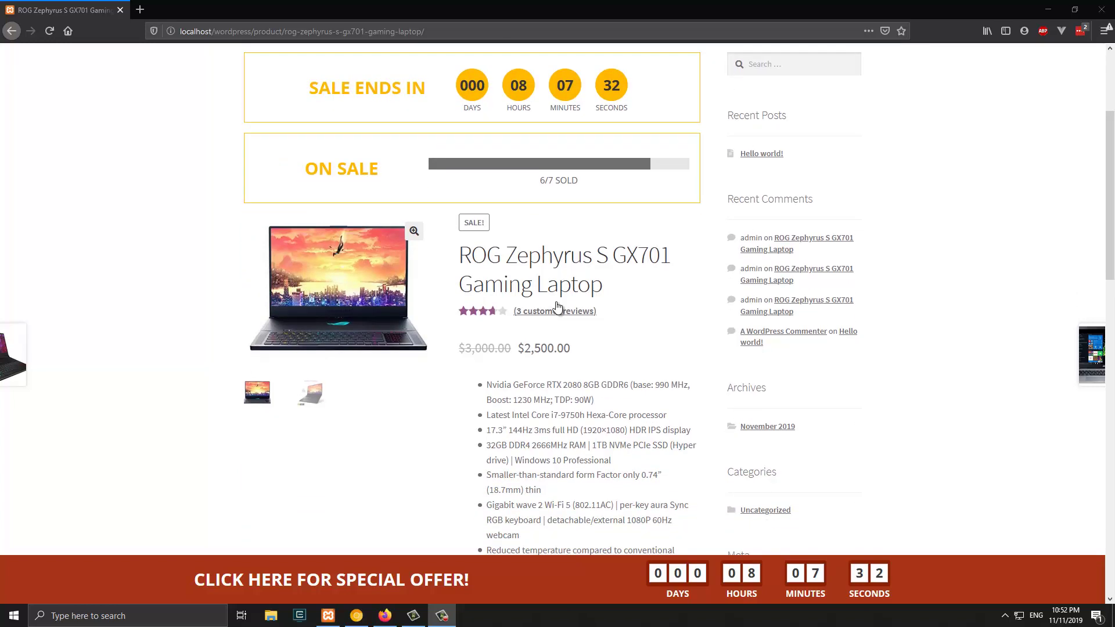
{"action": "scroll", "coordinate": [517, 316], "scroll_direction": "up", "scroll_amount": 1}
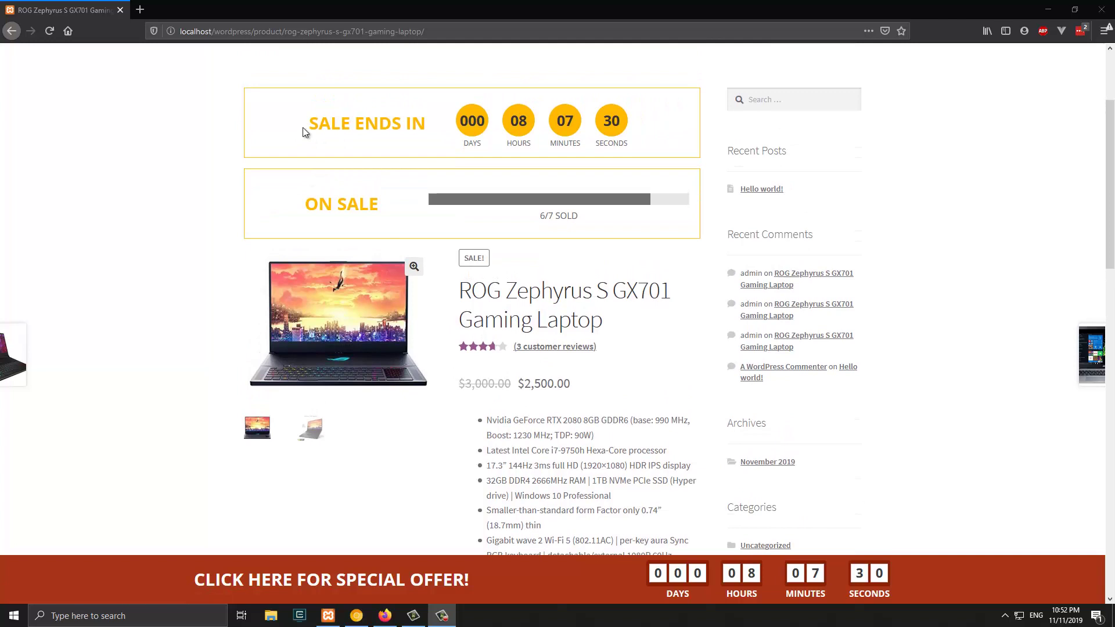
{"action": "left_click_drag", "start_coordinate": [303, 127], "coordinate": [433, 125]}
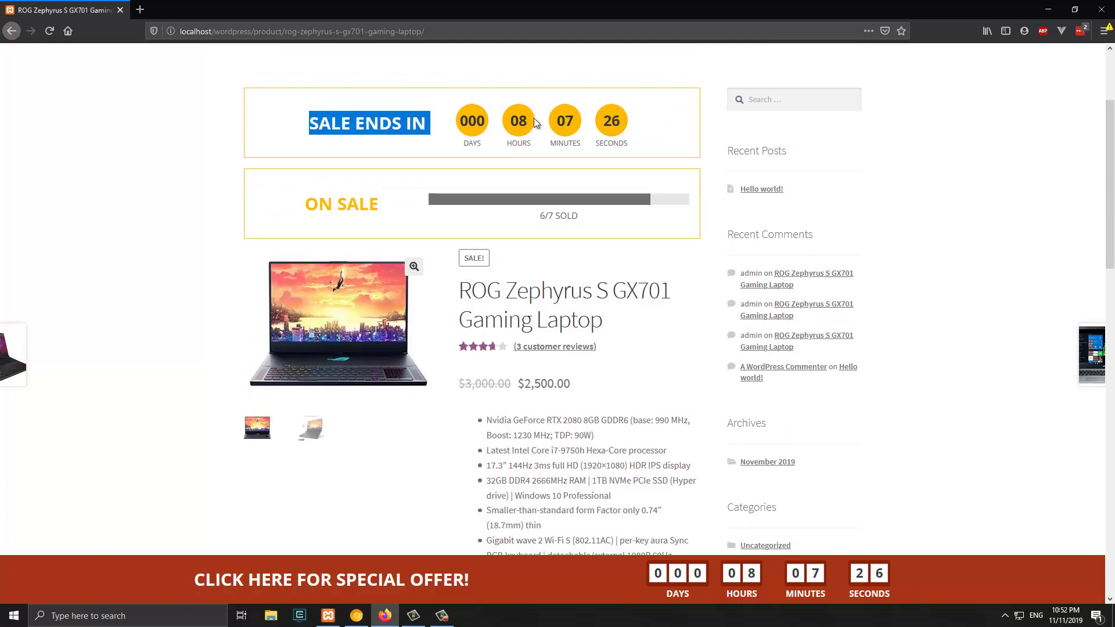
{"action": "left_click_drag", "start_coordinate": [301, 202], "coordinate": [382, 201]}
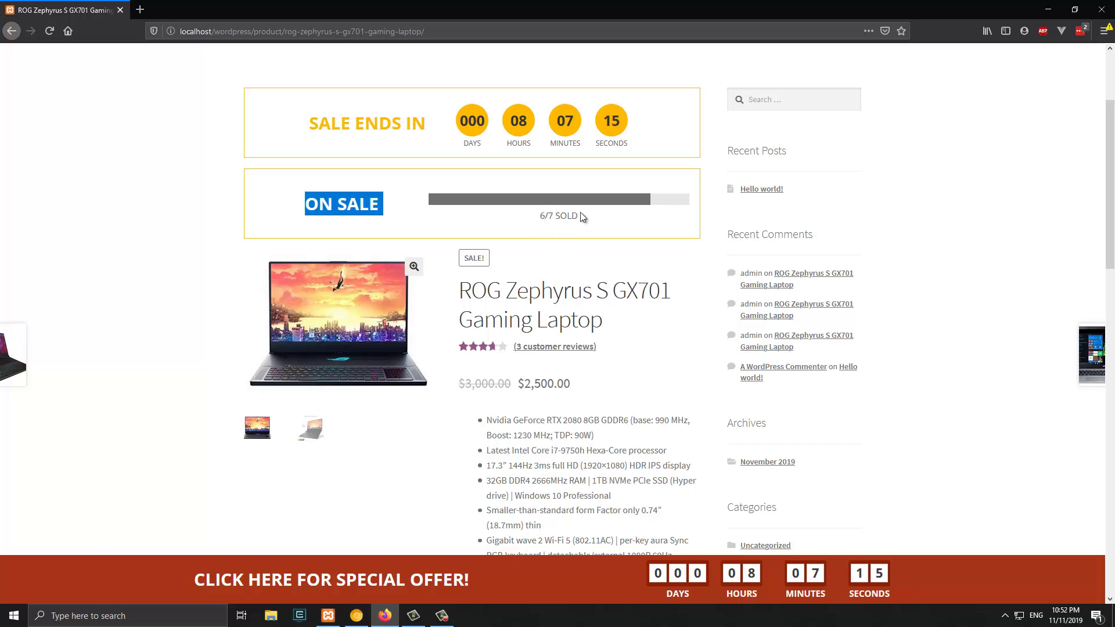
Highlight the countdown timer and ON SALE heading again, then switch to the admin Plugins list.
{"action": "scroll", "coordinate": [435, 465], "scroll_direction": "down", "scroll_amount": 3}
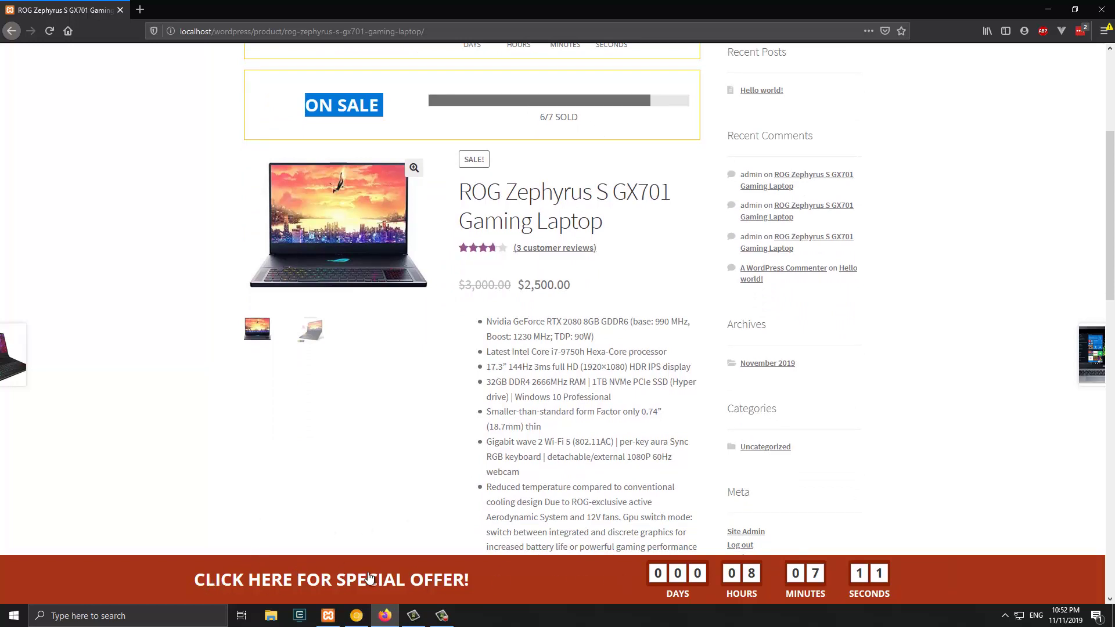
{"action": "scroll", "coordinate": [441, 383], "scroll_direction": "up", "scroll_amount": 3}
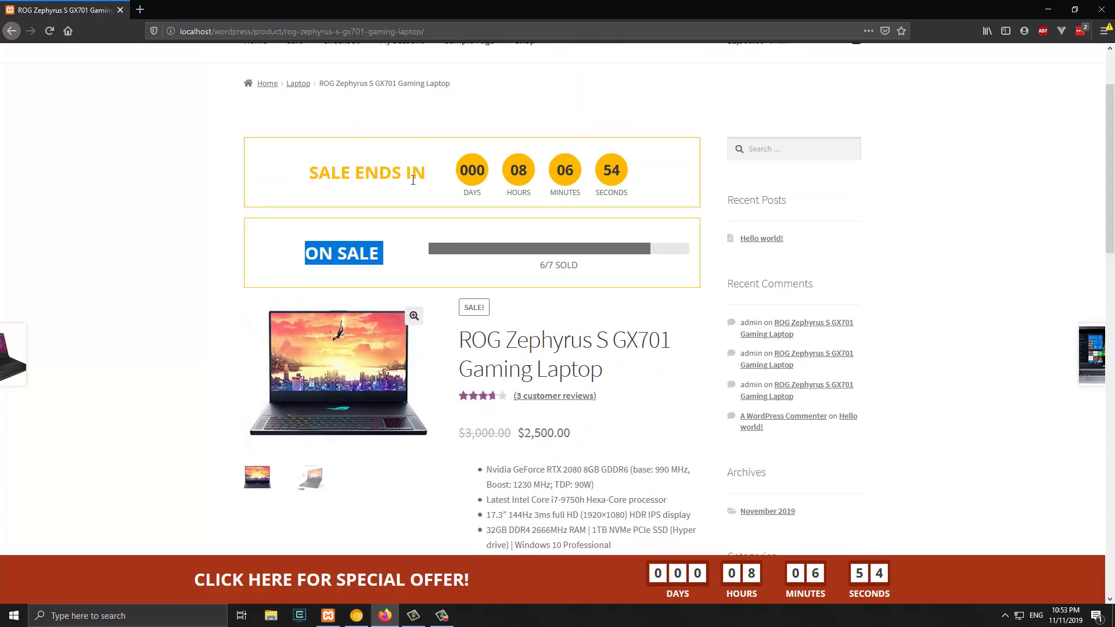
{"action": "left_click_drag", "start_coordinate": [319, 173], "coordinate": [581, 181]}
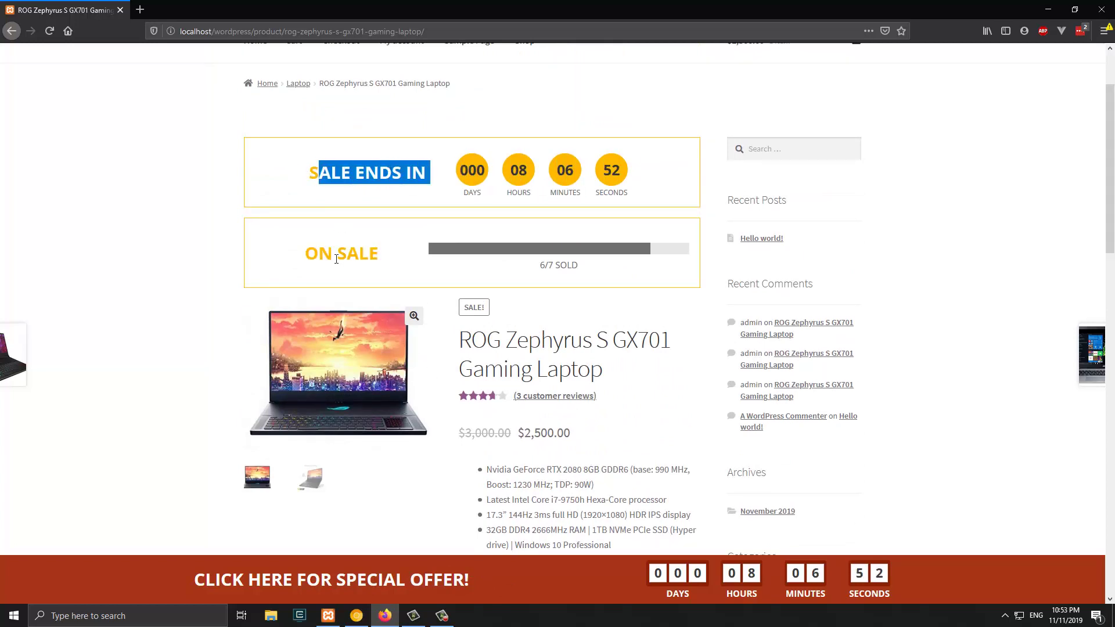
{"action": "left_click_drag", "start_coordinate": [319, 253], "coordinate": [383, 254]}
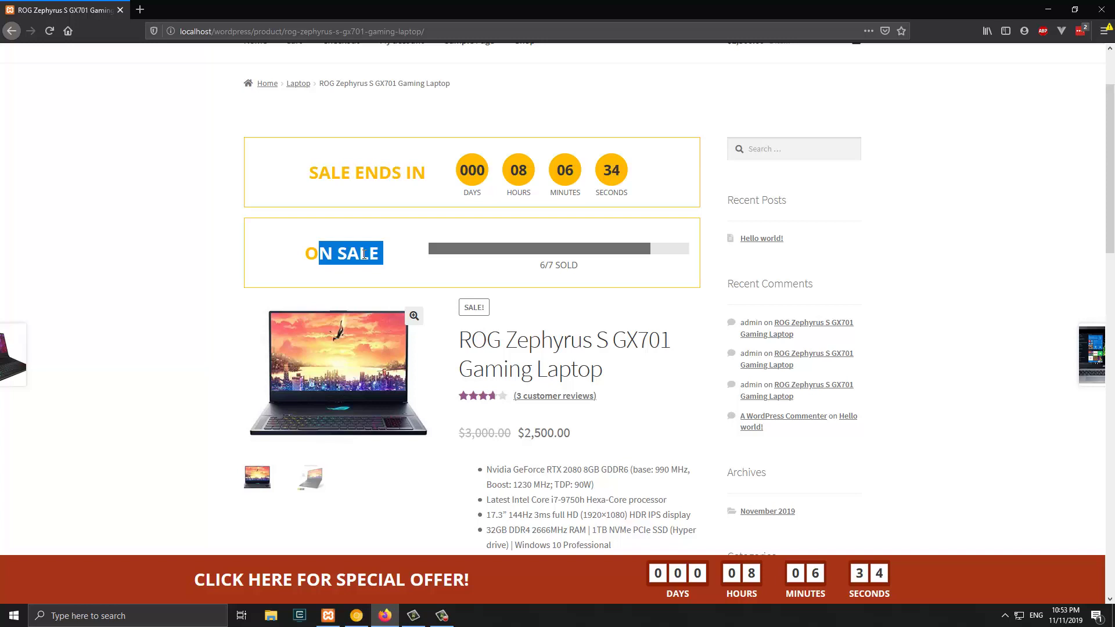
{"action": "key", "text": "alt+Tab"}
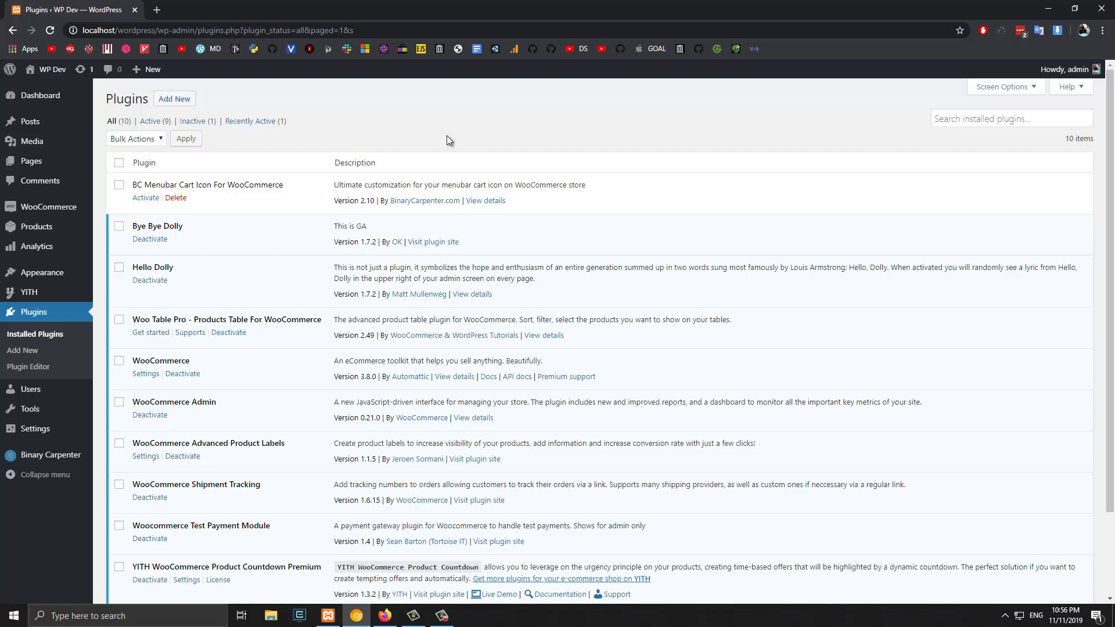
Open Product Countdown from the YITH sidebar menu in WordPress admin.
{"action": "mouse_move", "coordinate": [27, 294]}
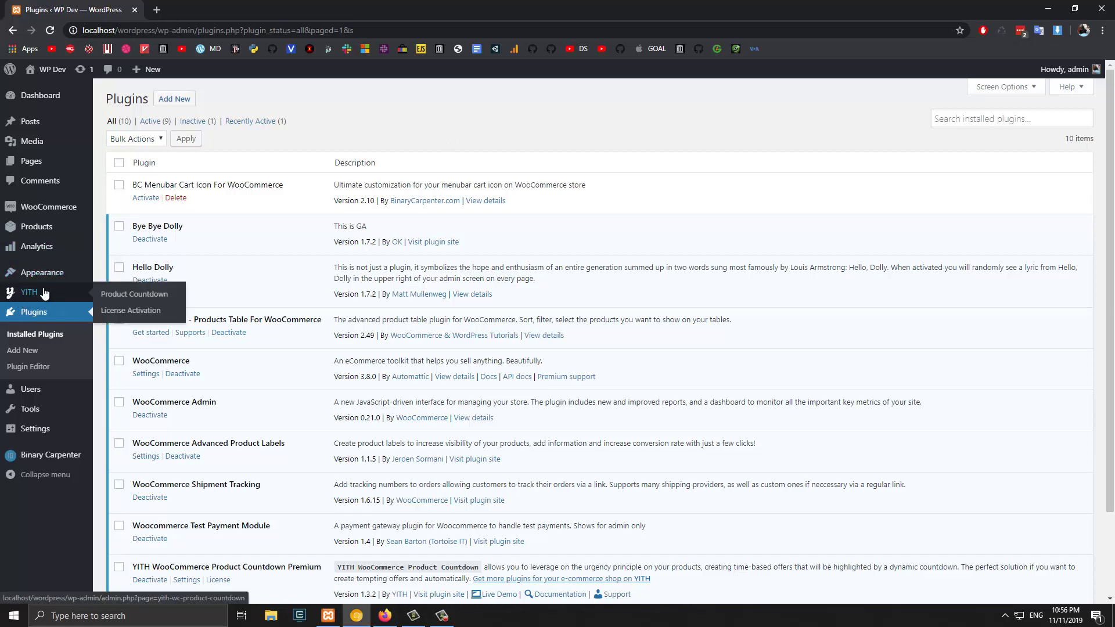
{"action": "left_click", "coordinate": [125, 297]}
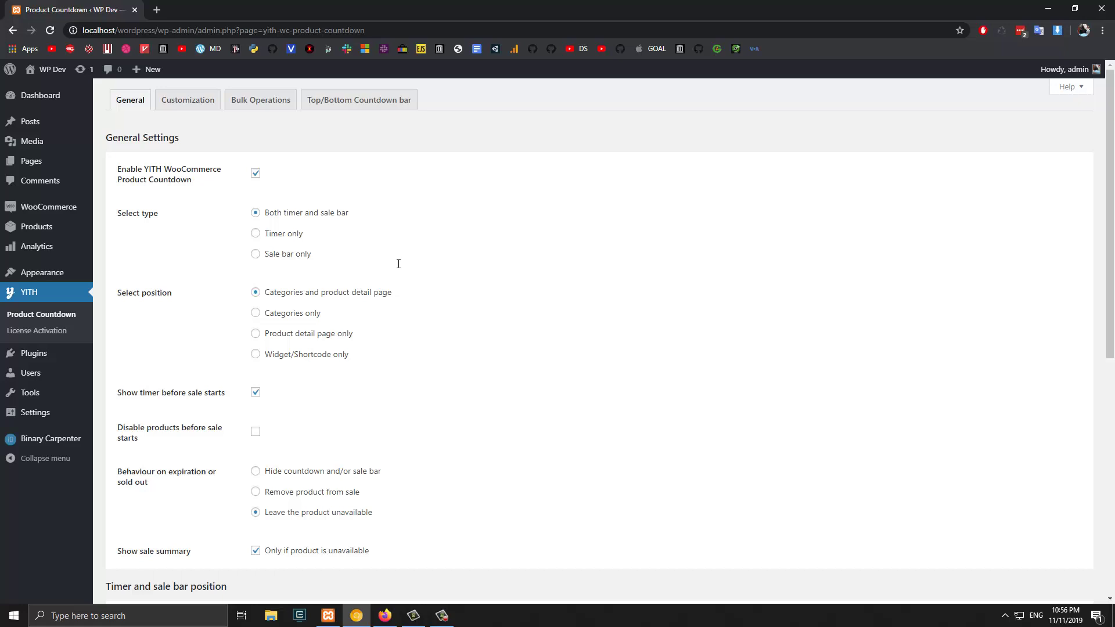
{"action": "left_click_drag", "start_coordinate": [213, 170], "coordinate": [221, 170]}
{"action": "left_click", "coordinate": [256, 172]}
{"action": "left_click_drag", "start_coordinate": [121, 169], "coordinate": [207, 171]}
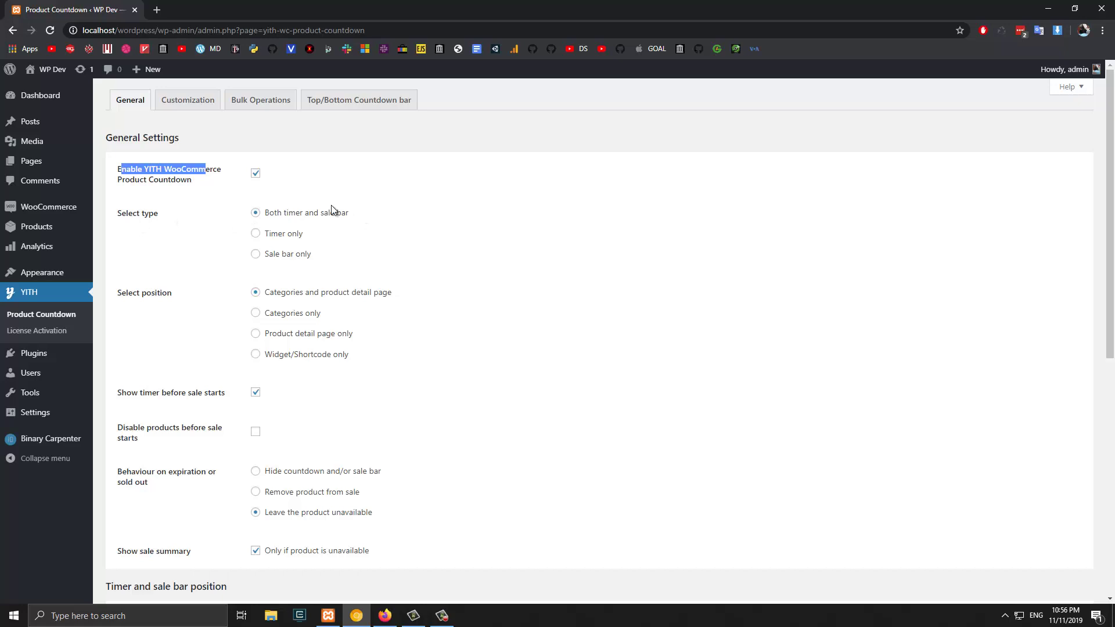
{"action": "left_click", "coordinate": [385, 616]}
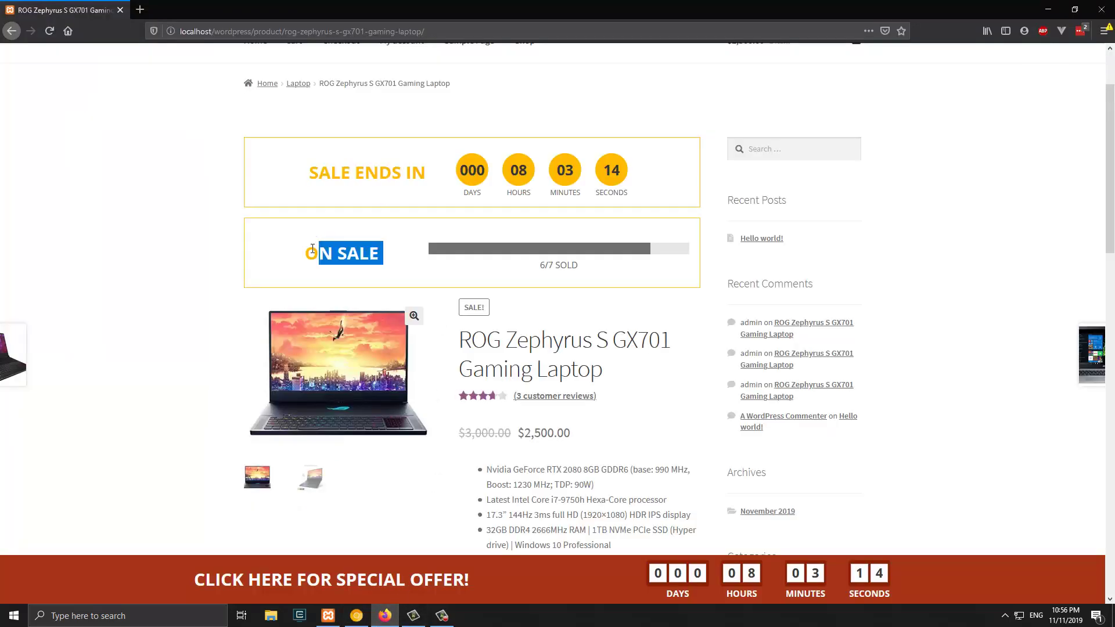
{"action": "left_click_drag", "start_coordinate": [340, 172], "coordinate": [628, 174]}
{"action": "left_click_drag", "start_coordinate": [304, 255], "coordinate": [347, 255]}
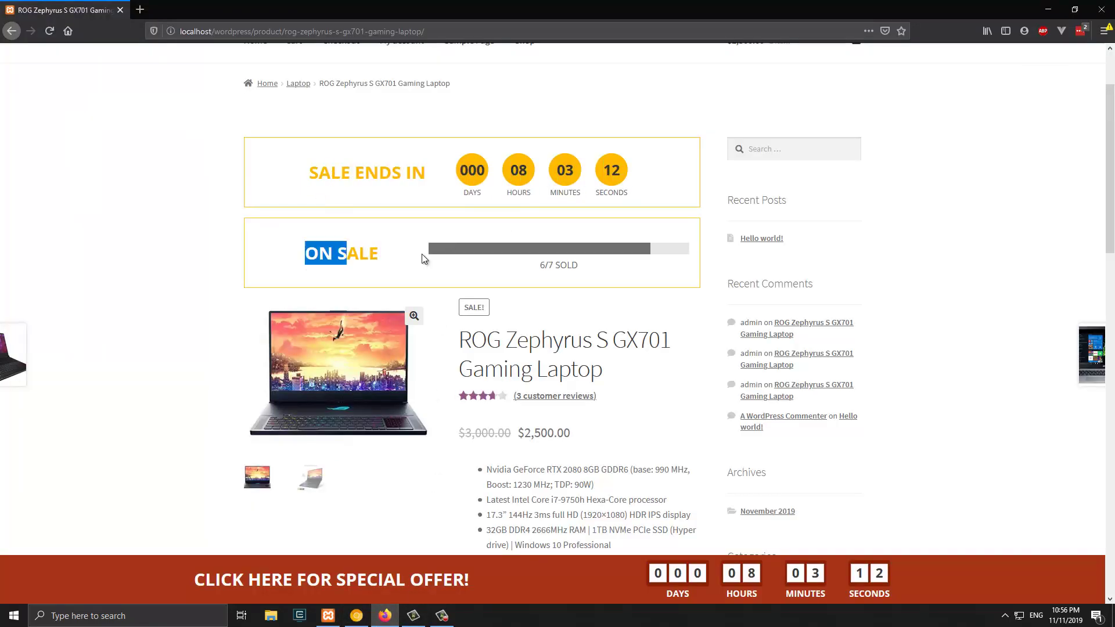
{"action": "left_click_drag", "start_coordinate": [425, 259], "coordinate": [589, 258]}
{"action": "left_click", "coordinate": [356, 616]}
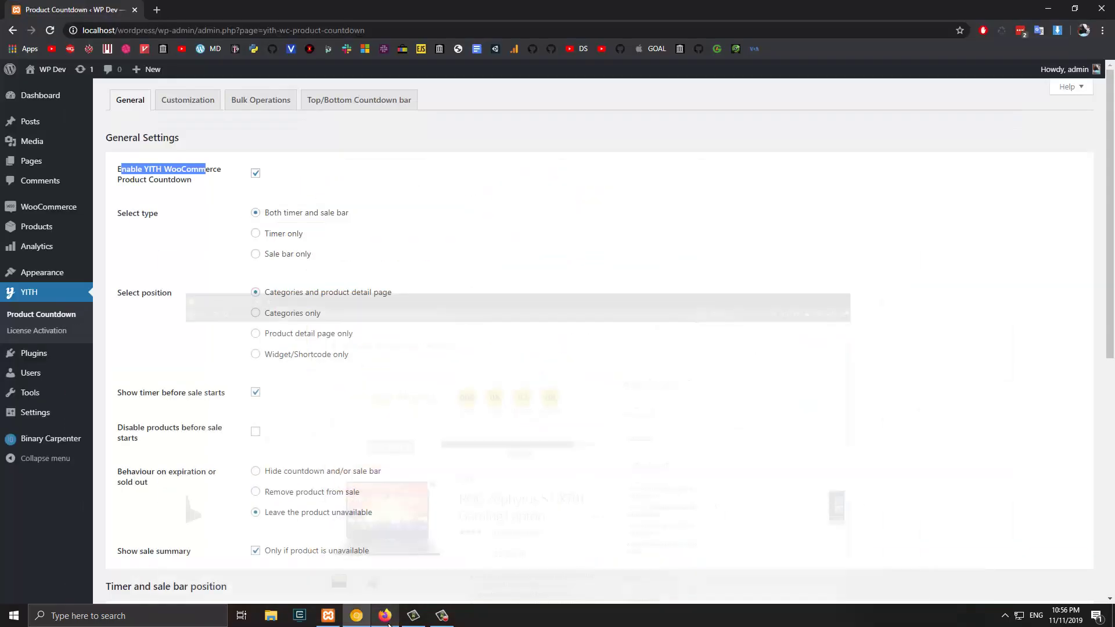
{"action": "left_click", "coordinate": [376, 225]}
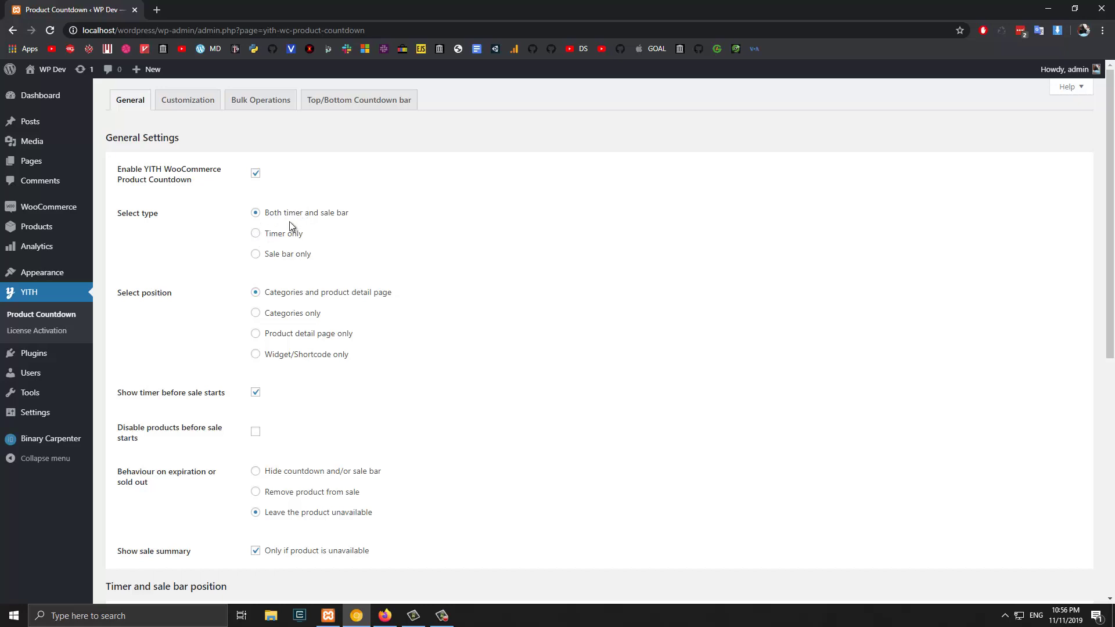
Set the countdown position to Product detail page only and save the changes.
{"action": "scroll", "coordinate": [169, 319], "scroll_direction": "down", "scroll_amount": 2}
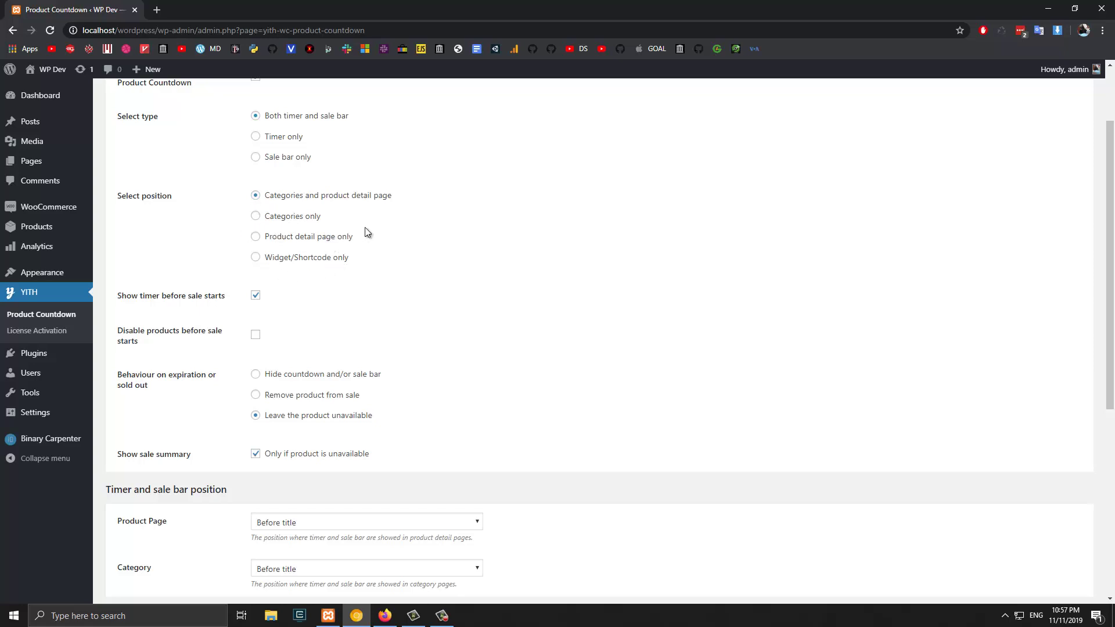
{"action": "left_click", "coordinate": [272, 241]}
{"action": "scroll", "coordinate": [198, 383], "scroll_direction": "down", "scroll_amount": 2}
{"action": "scroll", "coordinate": [198, 381], "scroll_direction": "down", "scroll_amount": 4}
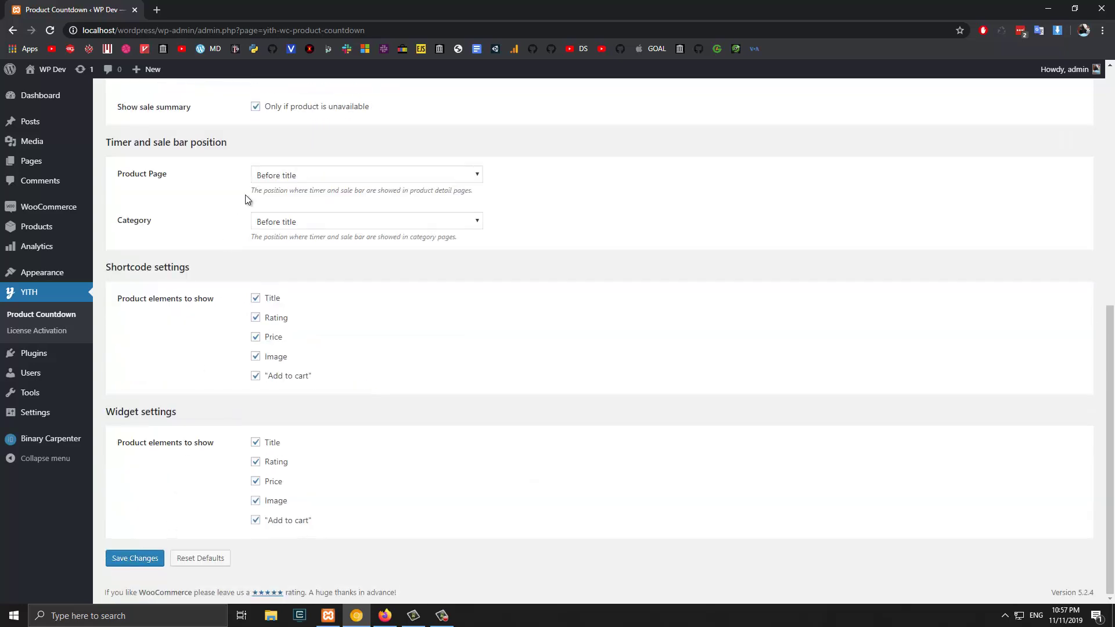
{"action": "scroll", "coordinate": [257, 220], "scroll_direction": "up", "scroll_amount": 7}
{"action": "scroll", "coordinate": [145, 523], "scroll_direction": "down", "scroll_amount": 7}
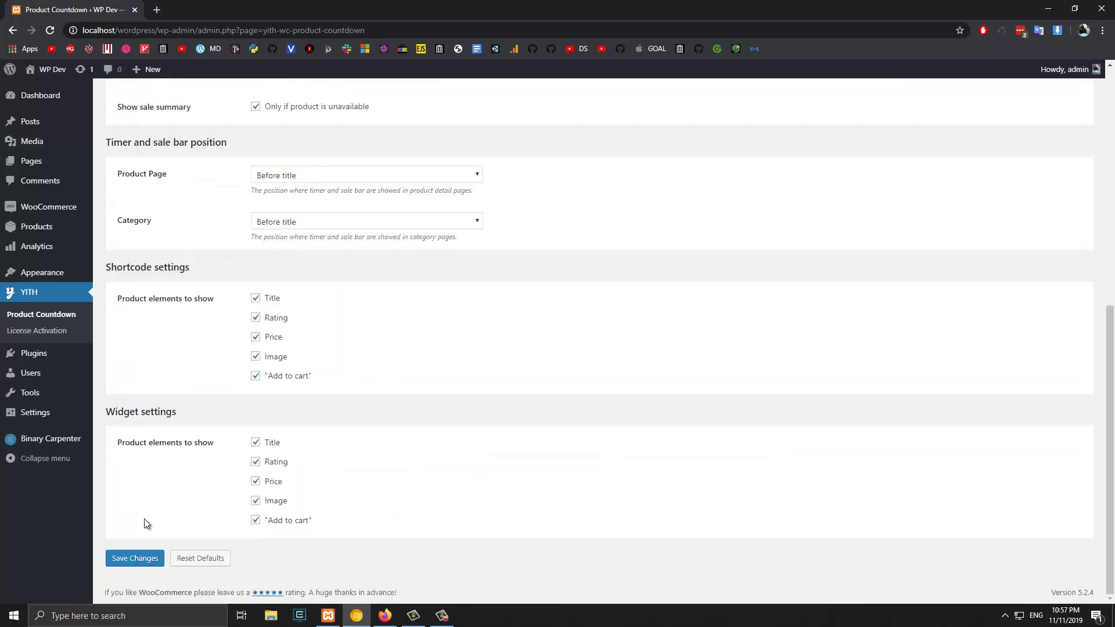
{"action": "left_click", "coordinate": [138, 560]}
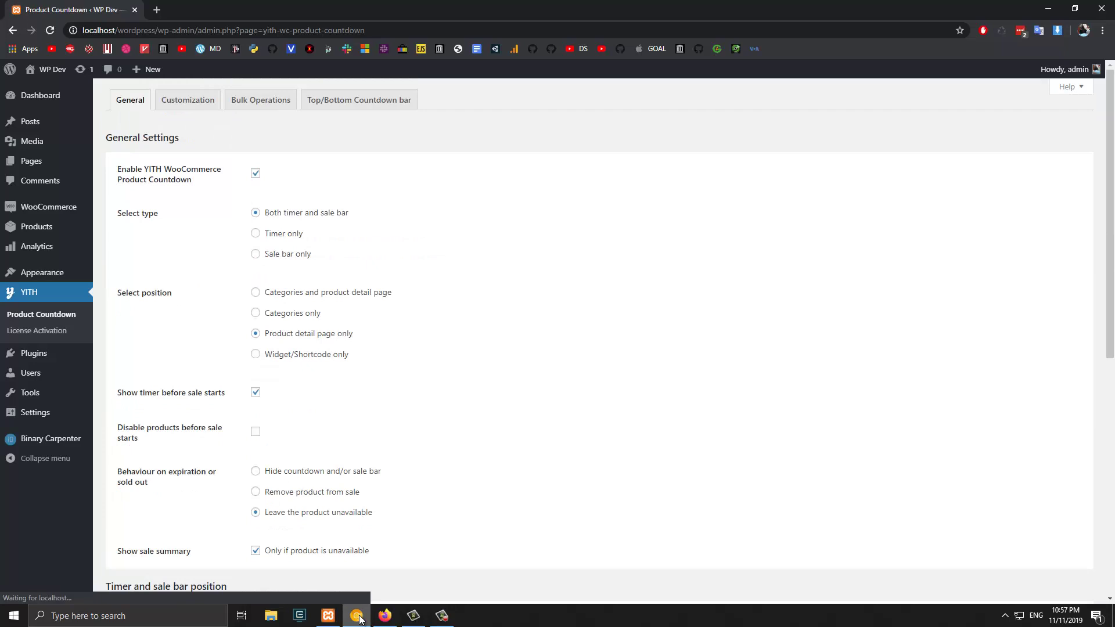
Reload the storefront product page to pick up the saved settings.
{"action": "left_click", "coordinate": [383, 616]}
{"action": "scroll", "coordinate": [360, 290], "scroll_direction": "up", "scroll_amount": 2}
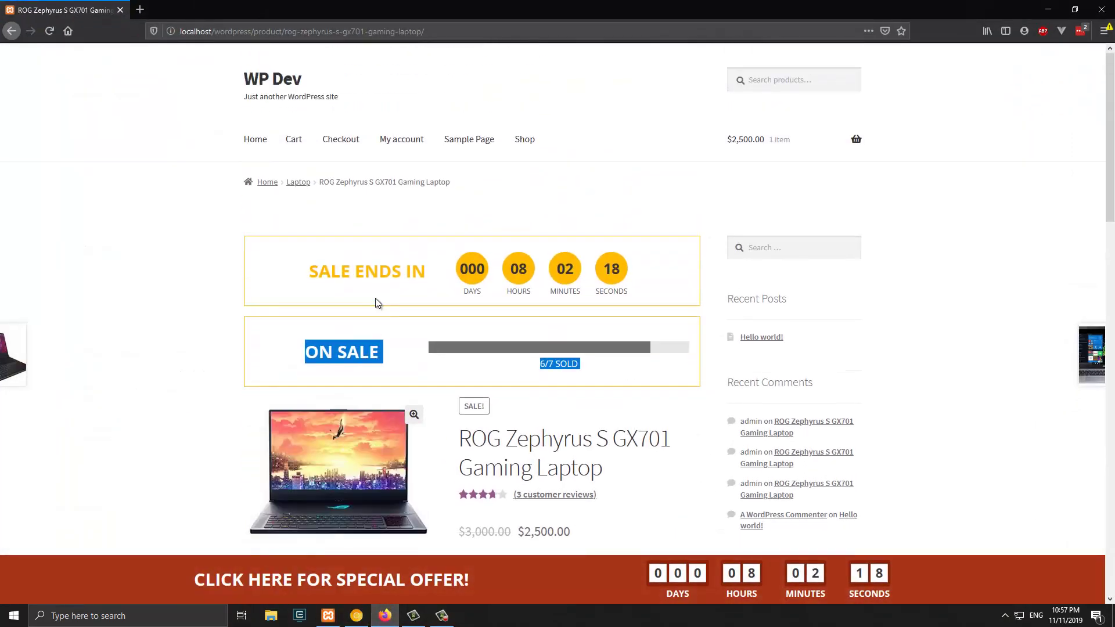
{"action": "left_click", "coordinate": [49, 31]}
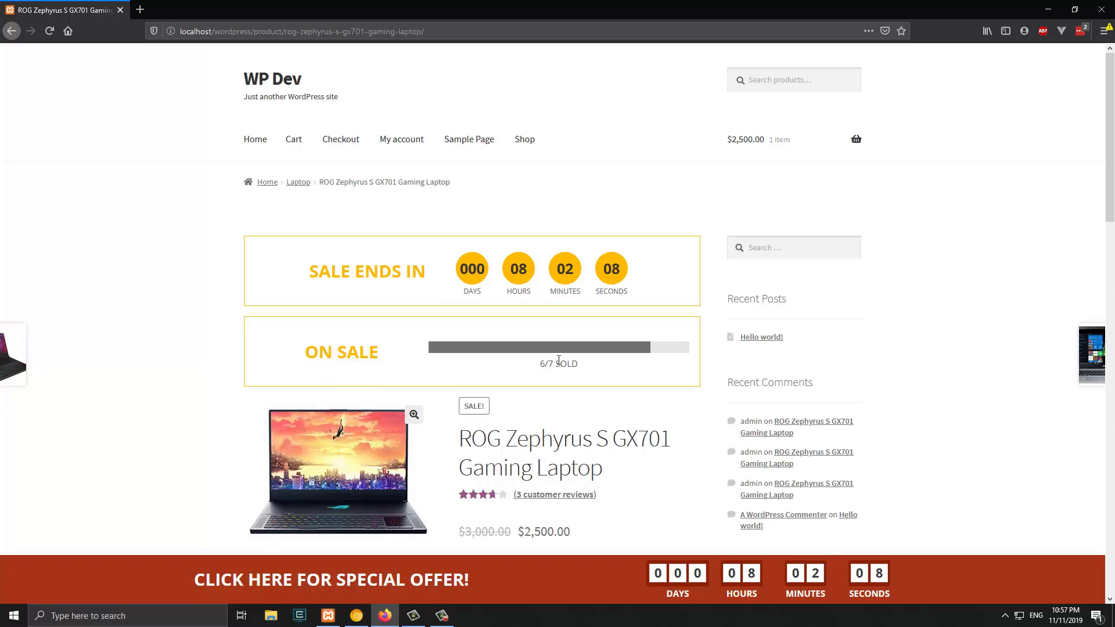
Open the Laptop category in a new tab and check its three laptops show no countdown.
{"action": "middle_click", "coordinate": [301, 186]}
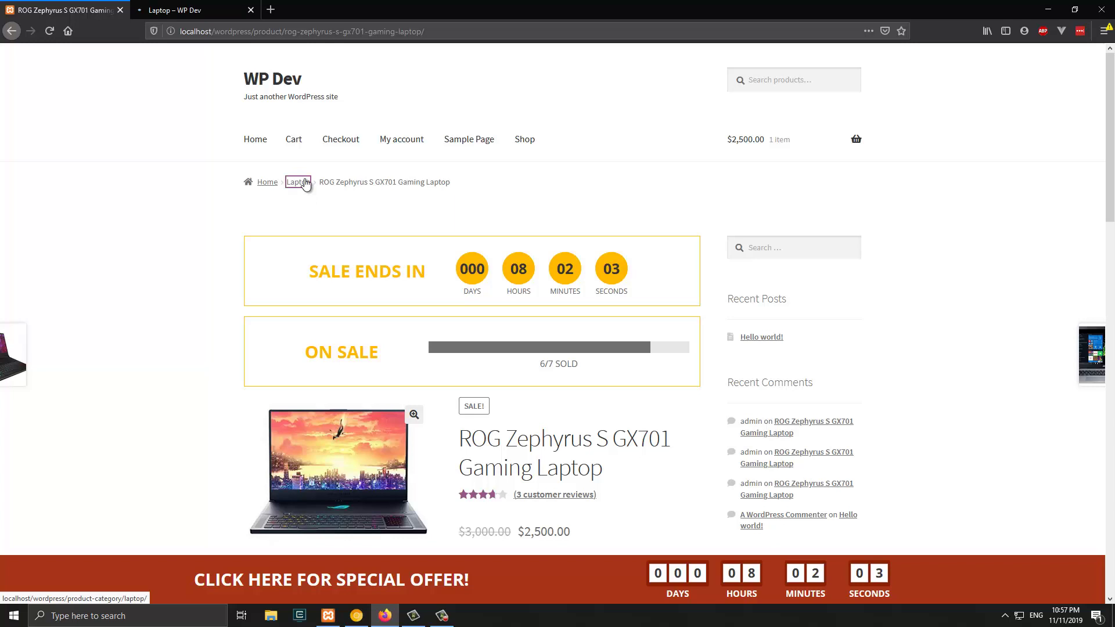
{"action": "left_click", "coordinate": [220, 15]}
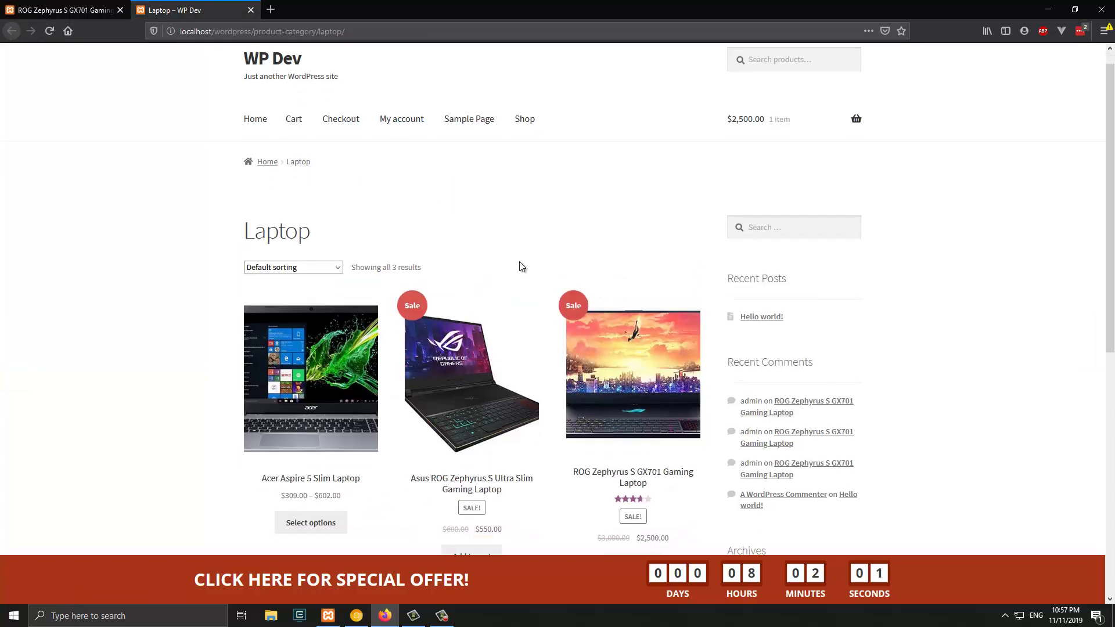
{"action": "scroll", "coordinate": [511, 244], "scroll_direction": "down", "scroll_amount": 3}
{"action": "scroll", "coordinate": [395, 118], "scroll_direction": "up", "scroll_amount": 2}
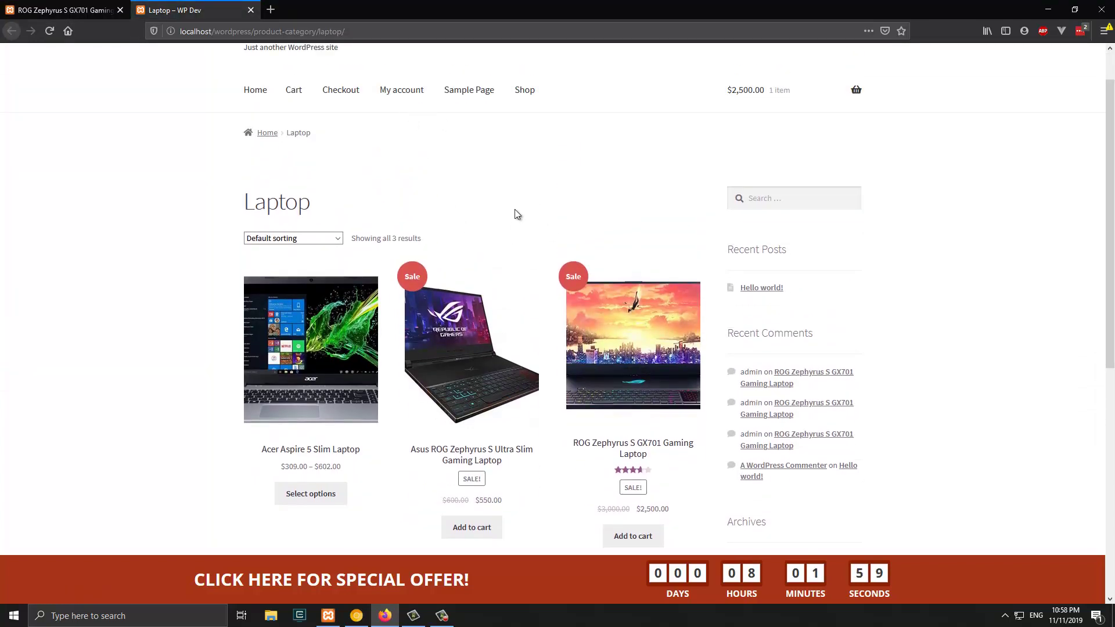
{"action": "scroll", "coordinate": [551, 459], "scroll_direction": "down", "scroll_amount": 2}
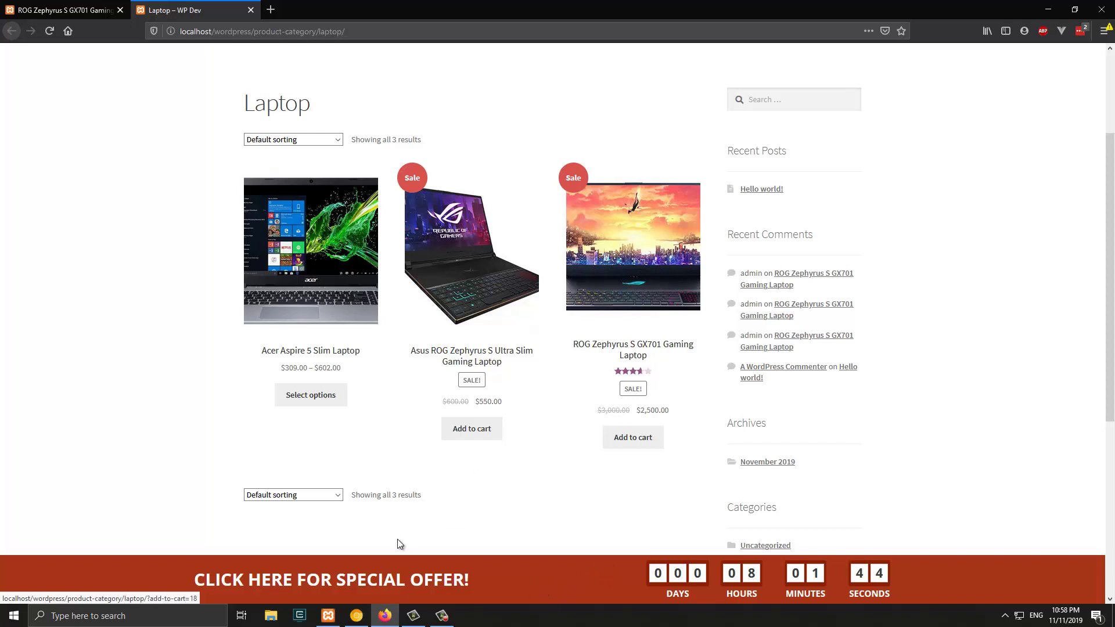
Save the countdown position as categories and product detail page, and return to the storefront.
{"action": "left_click", "coordinate": [357, 616]}
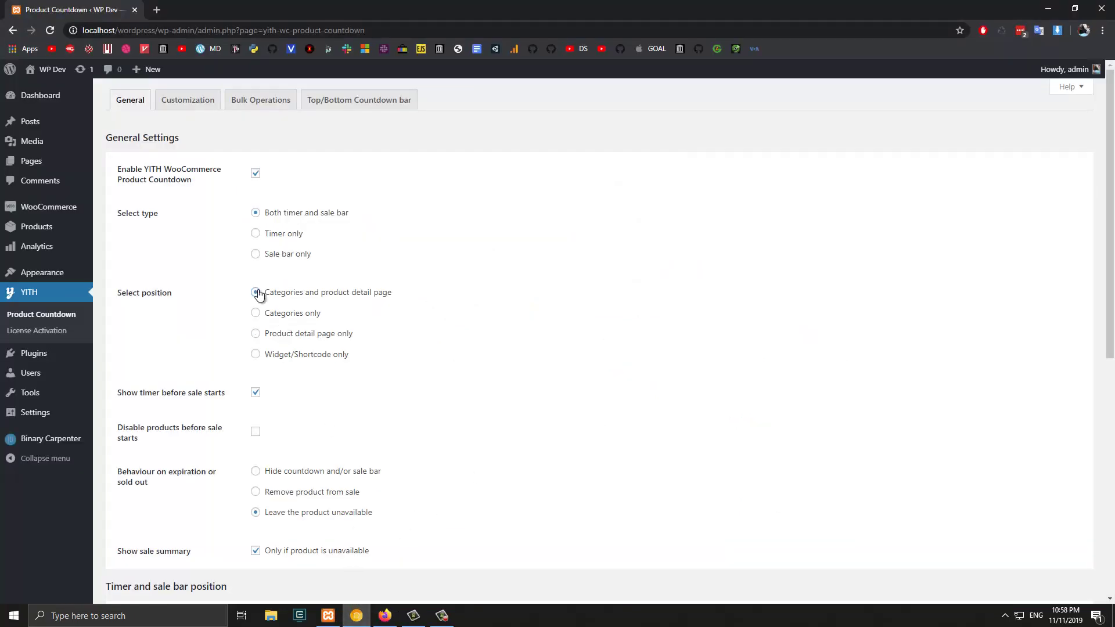
{"action": "scroll", "coordinate": [387, 400], "scroll_direction": "down", "scroll_amount": 8}
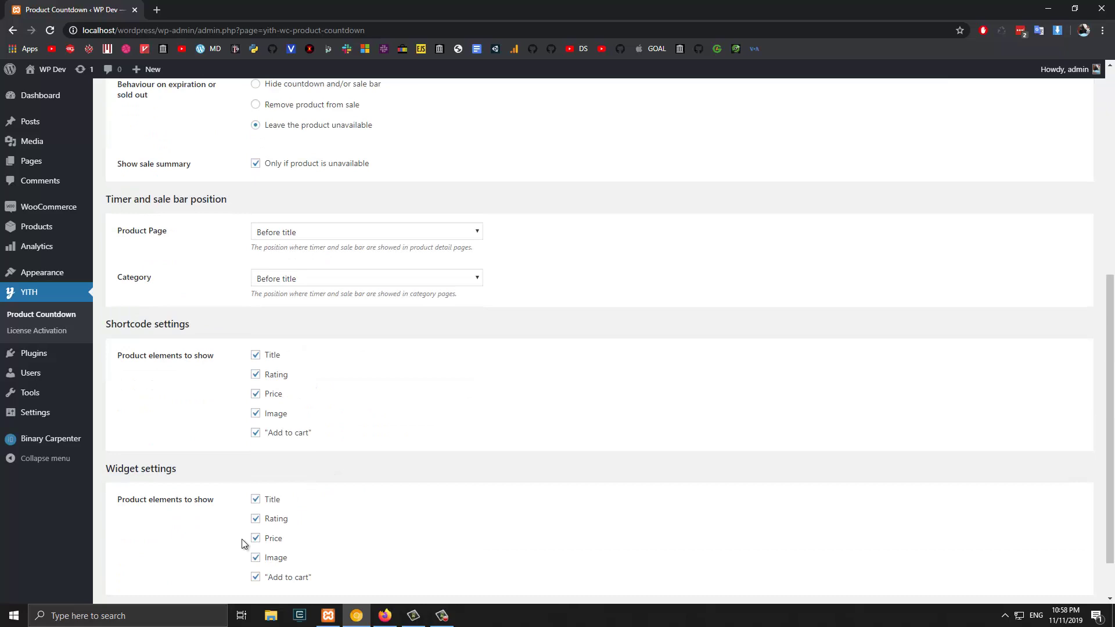
{"action": "left_click", "coordinate": [148, 558]}
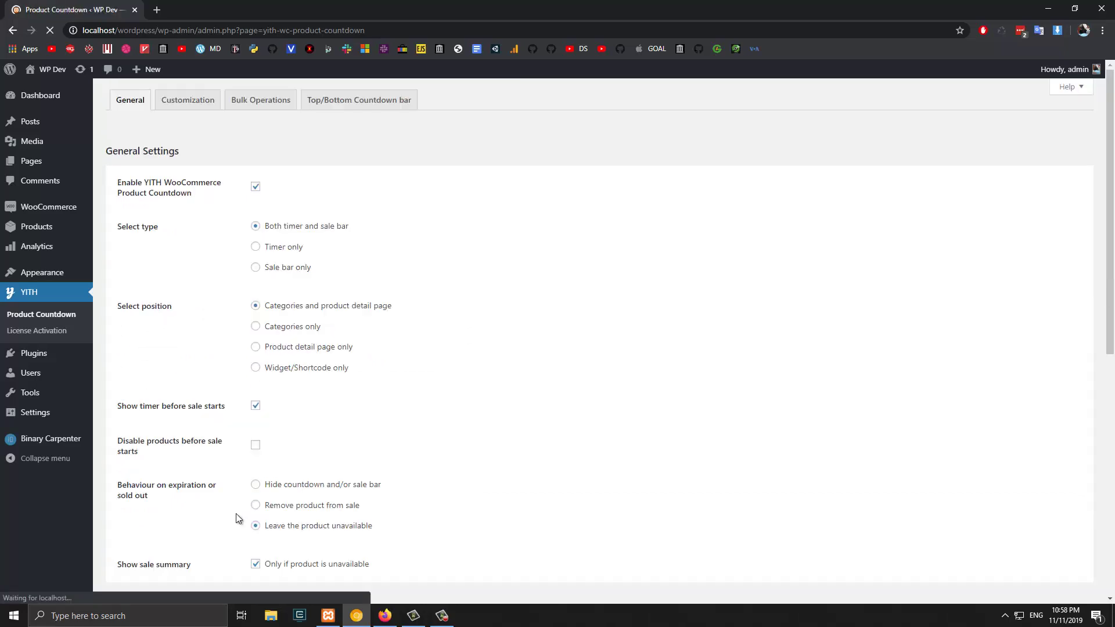
{"action": "left_click", "coordinate": [391, 609]}
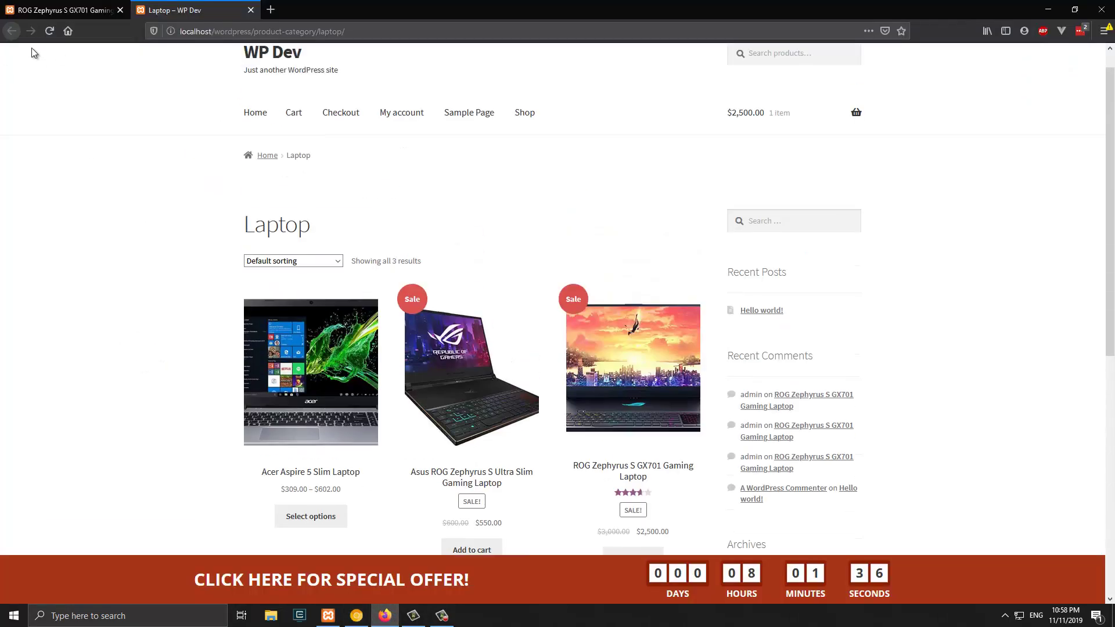
Reload the Laptop category to see the ROG Zephyrus S GX701 countdown and sold bar, then return to admin.
{"action": "scroll", "coordinate": [78, 140], "scroll_direction": "up", "scroll_amount": 5}
{"action": "key", "text": "F5"}
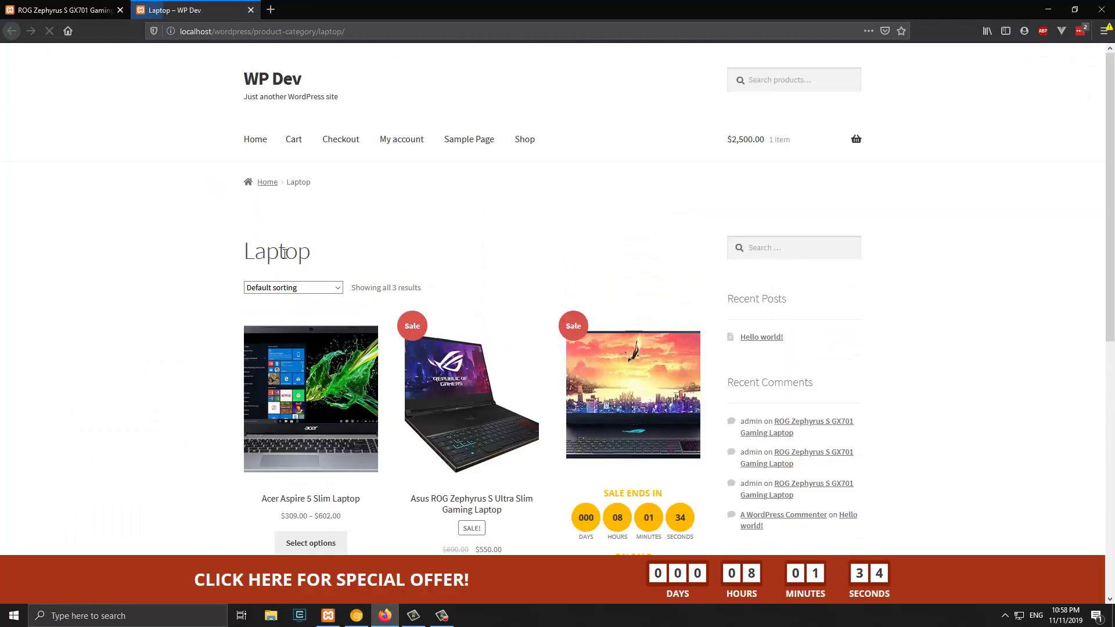
{"action": "scroll", "coordinate": [614, 322], "scroll_direction": "down", "scroll_amount": 3}
{"action": "scroll", "coordinate": [614, 323], "scroll_direction": "down", "scroll_amount": 3}
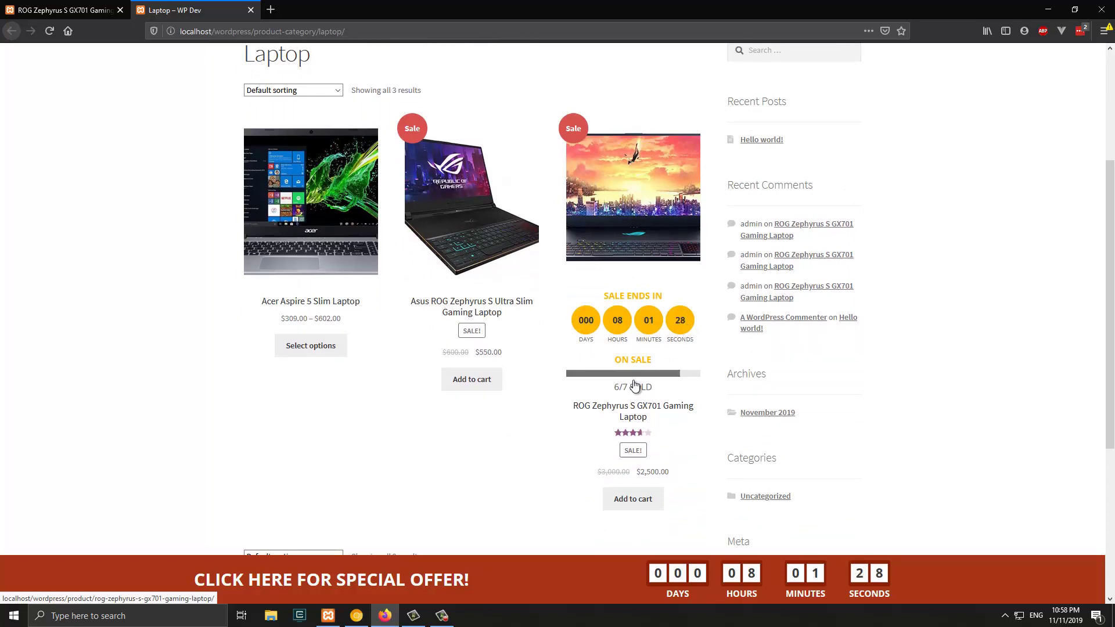
{"action": "left_click", "coordinate": [1048, 9]}
{"action": "scroll", "coordinate": [406, 302], "scroll_direction": "down", "scroll_amount": 4}
{"action": "scroll", "coordinate": [226, 319], "scroll_direction": "up", "scroll_amount": 2}
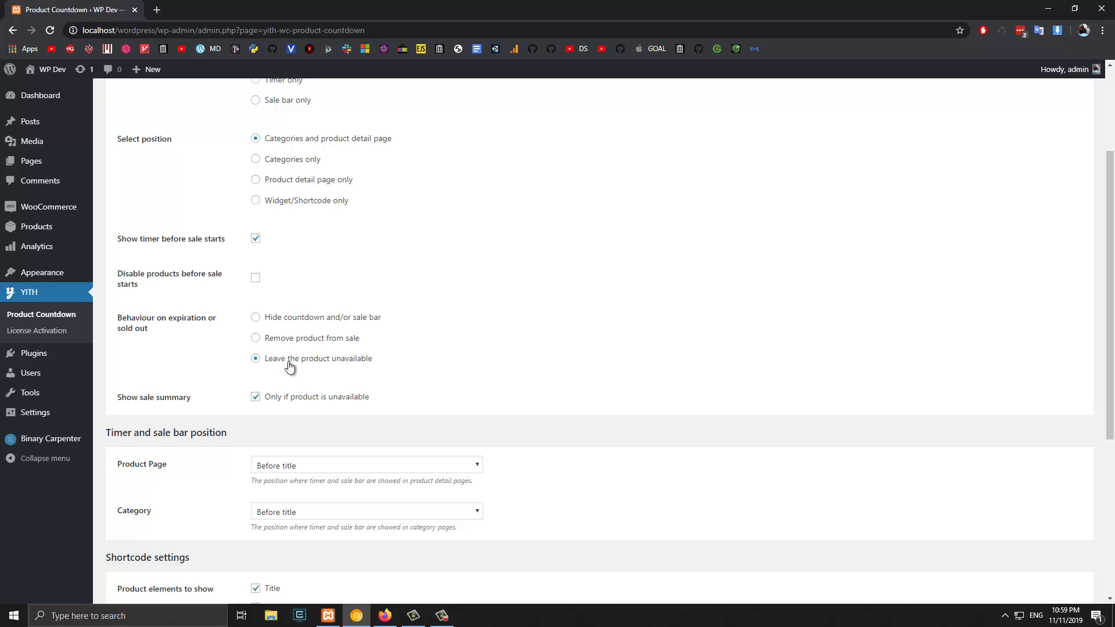
Save the general settings with expired or sold-out products kept unavailable.
{"action": "left_click_drag", "start_coordinate": [292, 363], "coordinate": [227, 366]}
{"action": "scroll", "coordinate": [413, 411], "scroll_direction": "down", "scroll_amount": 5}
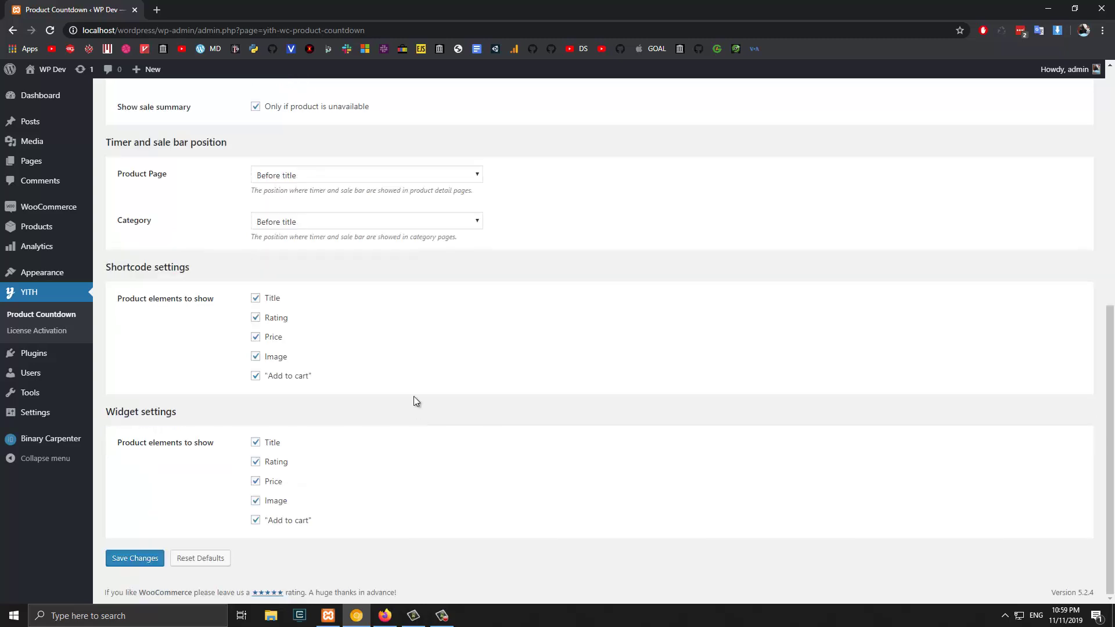
{"action": "scroll", "coordinate": [398, 419], "scroll_direction": "up", "scroll_amount": 5}
{"action": "scroll", "coordinate": [394, 423], "scroll_direction": "down", "scroll_amount": 5}
{"action": "left_click", "coordinate": [130, 560]}
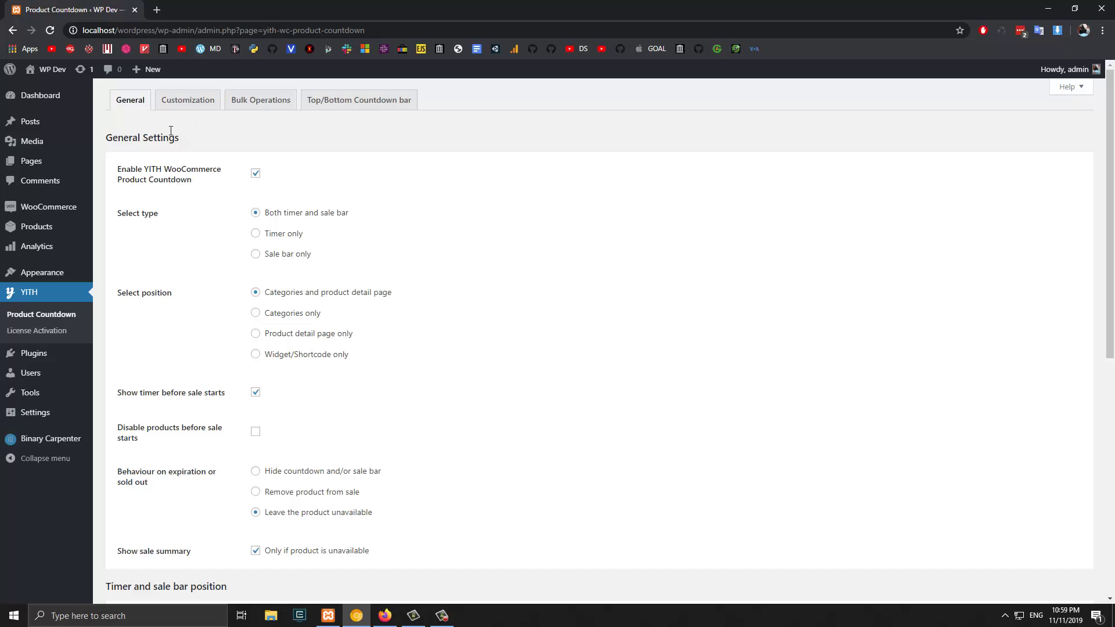
Replace the Customization tab's Timer title 'Sale ends in' with 'Offer ends in'.
{"action": "left_click", "coordinate": [187, 99]}
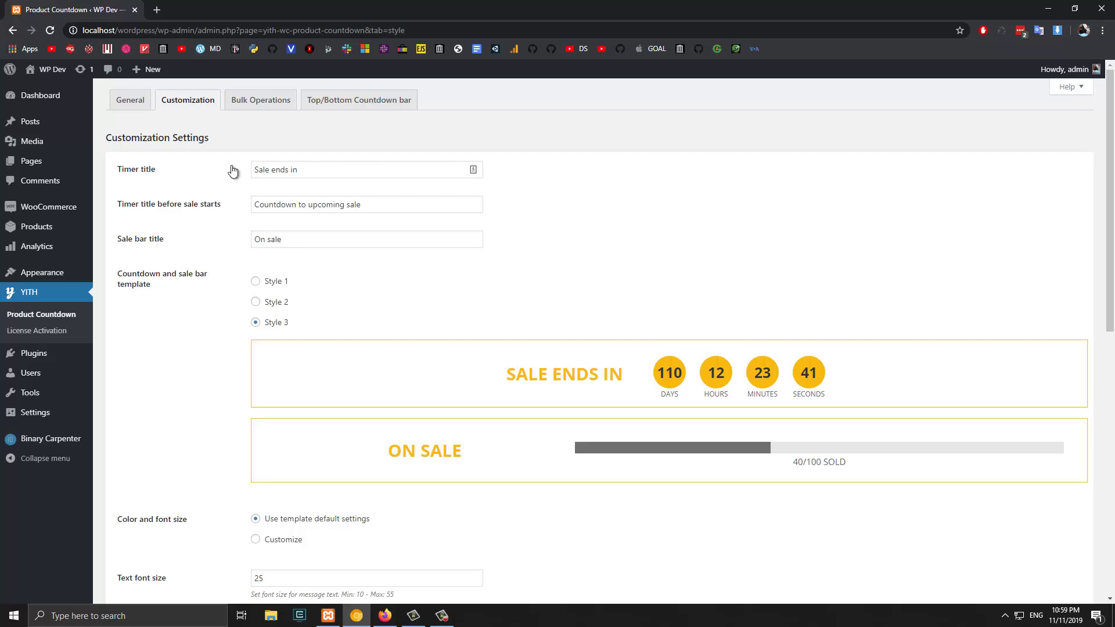
{"action": "triple_click", "coordinate": [304, 170]}
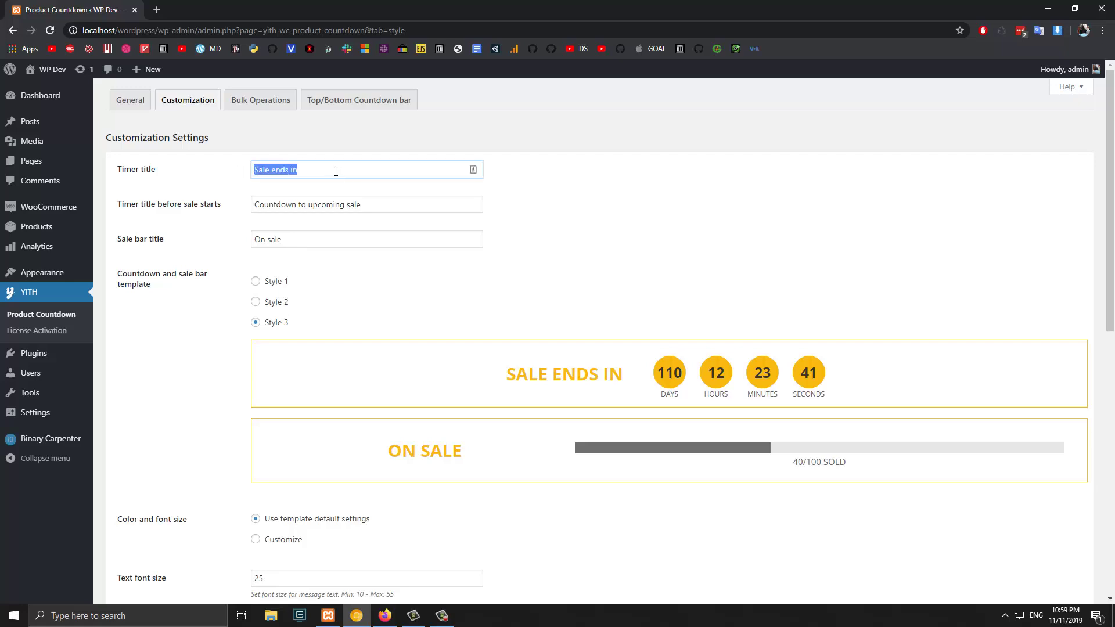
{"action": "type", "text": "Offer"}
{"action": "key", "text": "ctrl+a"}
{"action": "scroll", "coordinate": [256, 473], "scroll_direction": "down", "scroll_amount": 2}
Confirm the OFFER ENDS IN title on the ROG Zephyrus S GX701 product page.
{"action": "left_click", "coordinate": [385, 615]}
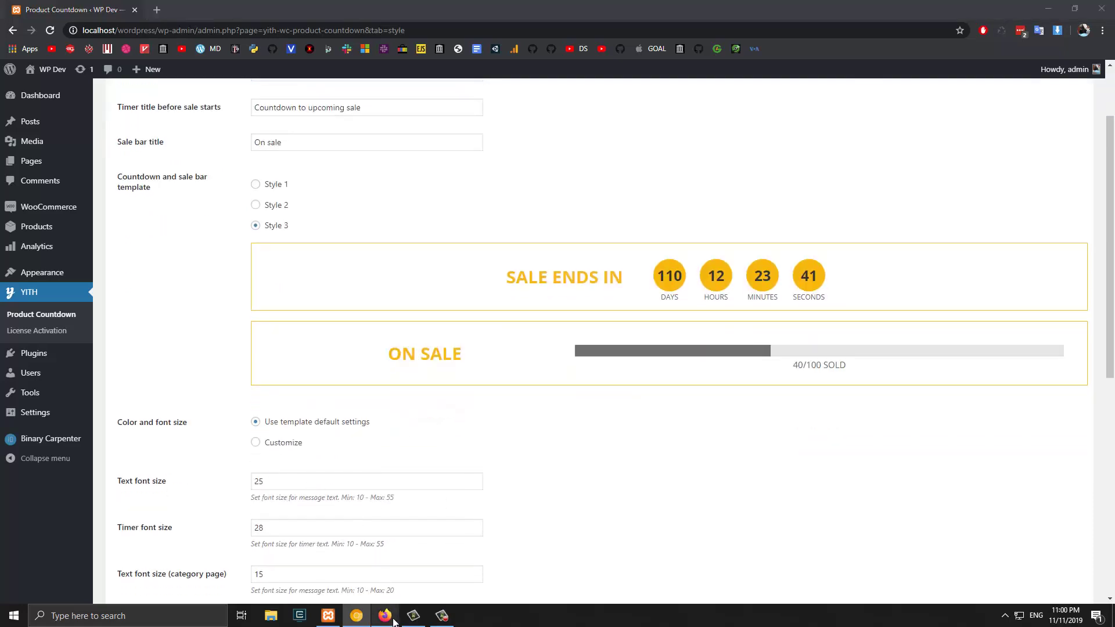
{"action": "scroll", "coordinate": [167, 255], "scroll_direction": "up", "scroll_amount": 3}
{"action": "left_click", "coordinate": [610, 383]}
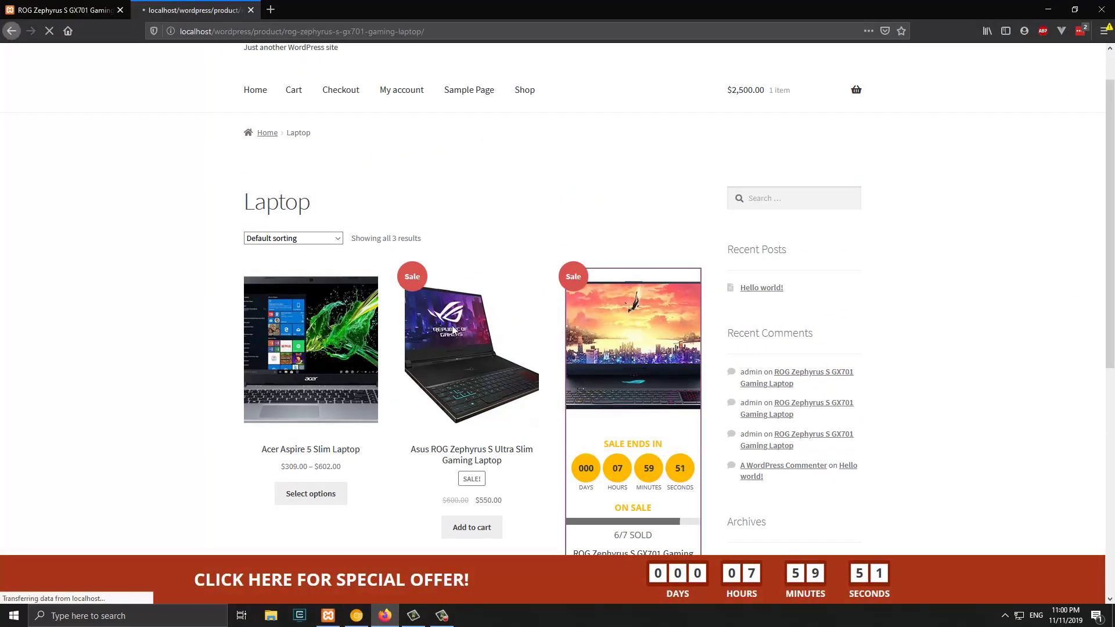
{"action": "left_click_drag", "start_coordinate": [304, 273], "coordinate": [424, 273]}
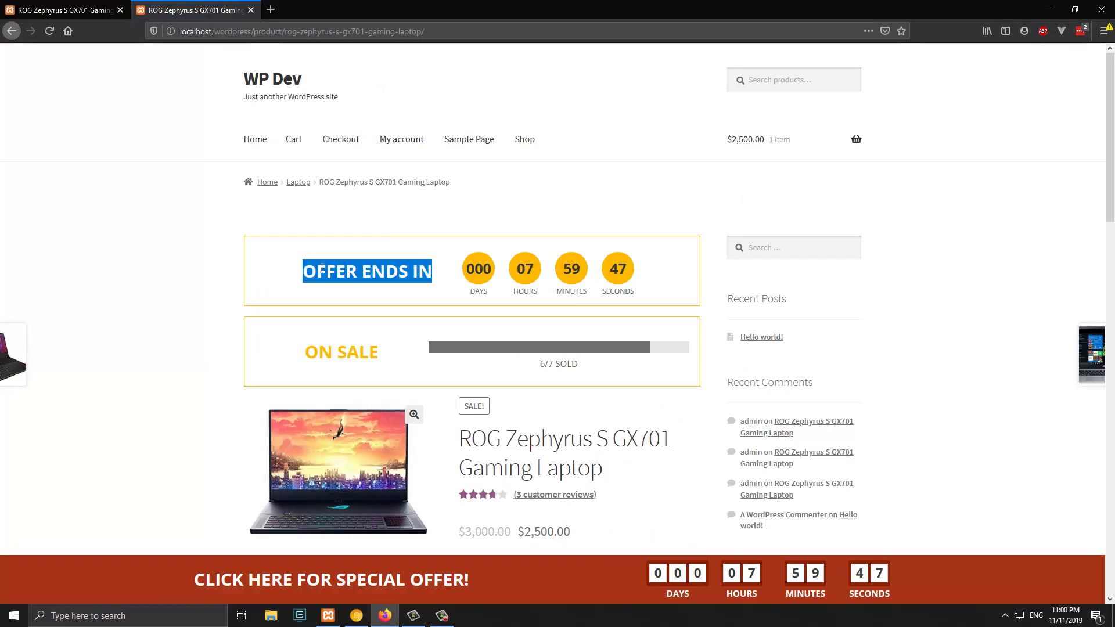
{"action": "key", "text": "alt+Tab"}
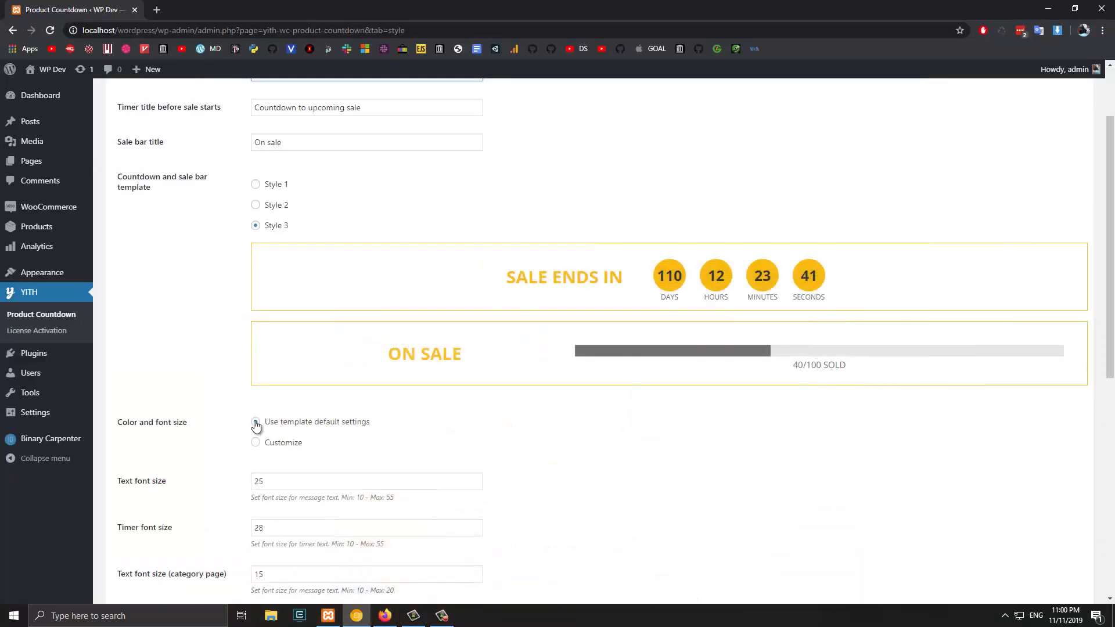
Preview the Style 1 and Style 2 templates, then pick the yellow-circle Style 3 template.
{"action": "left_click", "coordinate": [190, 255]}
{"action": "left_click", "coordinate": [257, 185]}
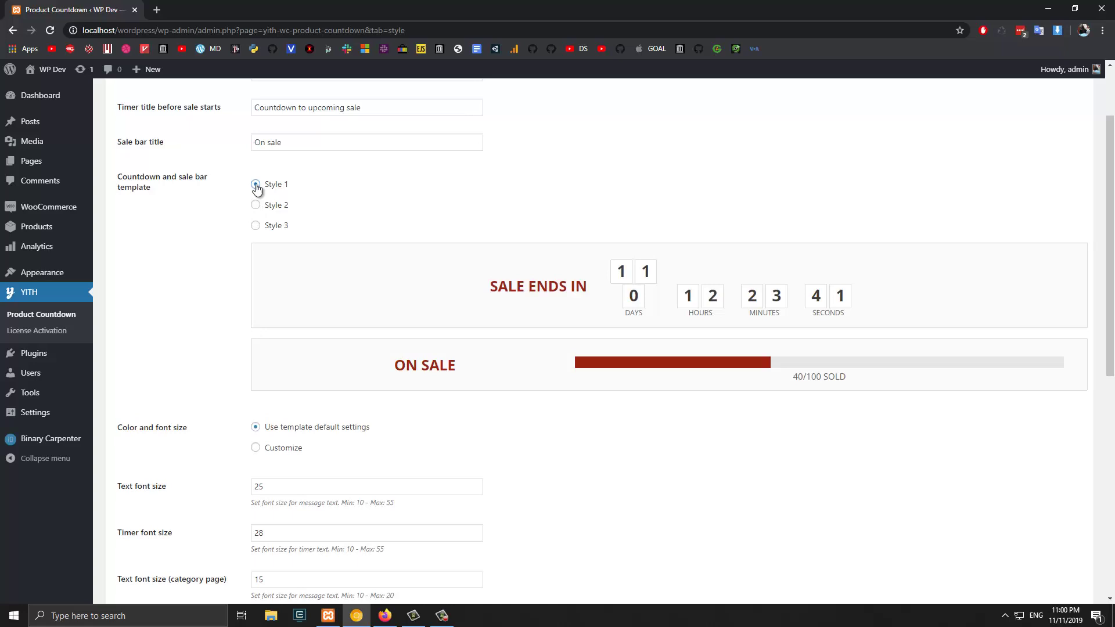
{"action": "left_click", "coordinate": [256, 207]}
{"action": "left_click", "coordinate": [273, 224]}
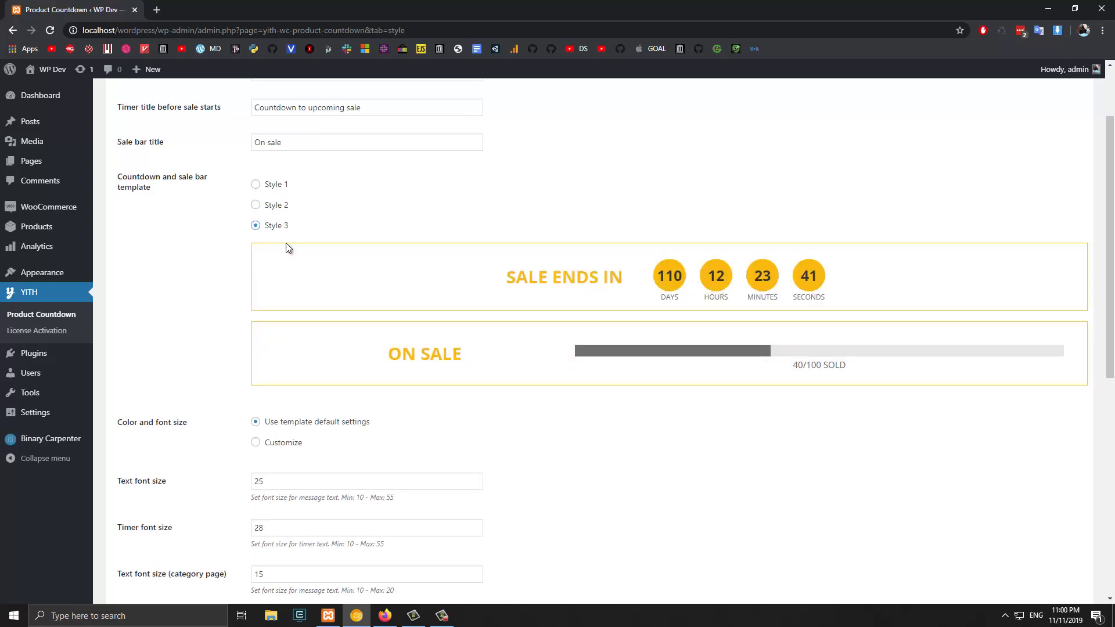
Save the customization settings with the Style 3 template selected.
{"action": "scroll", "coordinate": [288, 248], "scroll_direction": "down", "scroll_amount": 2}
{"action": "scroll", "coordinate": [267, 210], "scroll_direction": "up", "scroll_amount": 4}
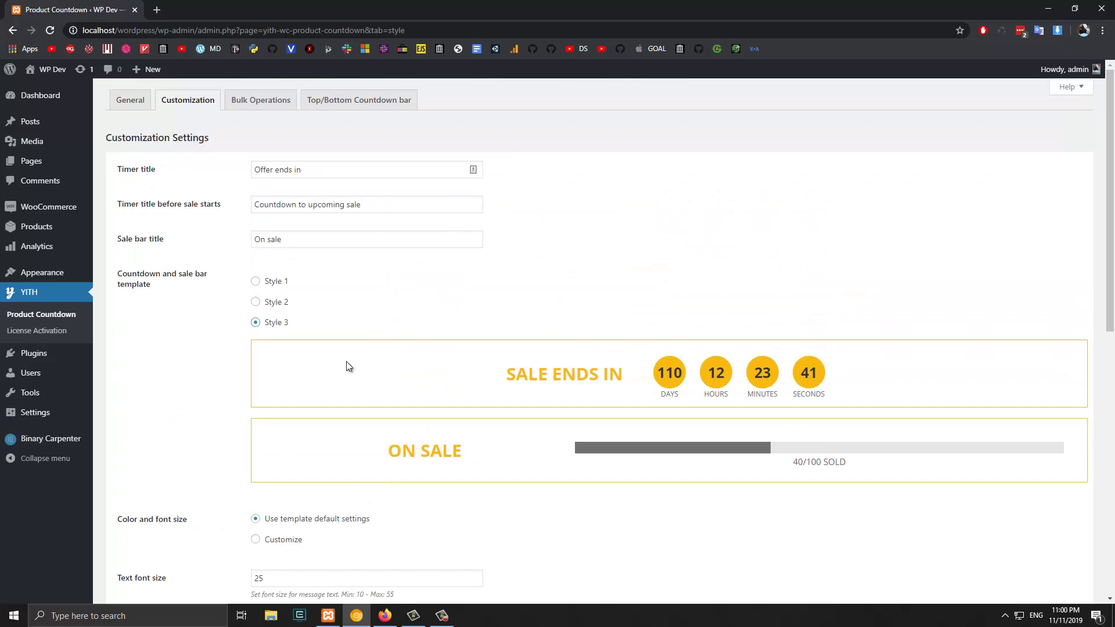
{"action": "scroll", "coordinate": [377, 384], "scroll_direction": "down", "scroll_amount": 6}
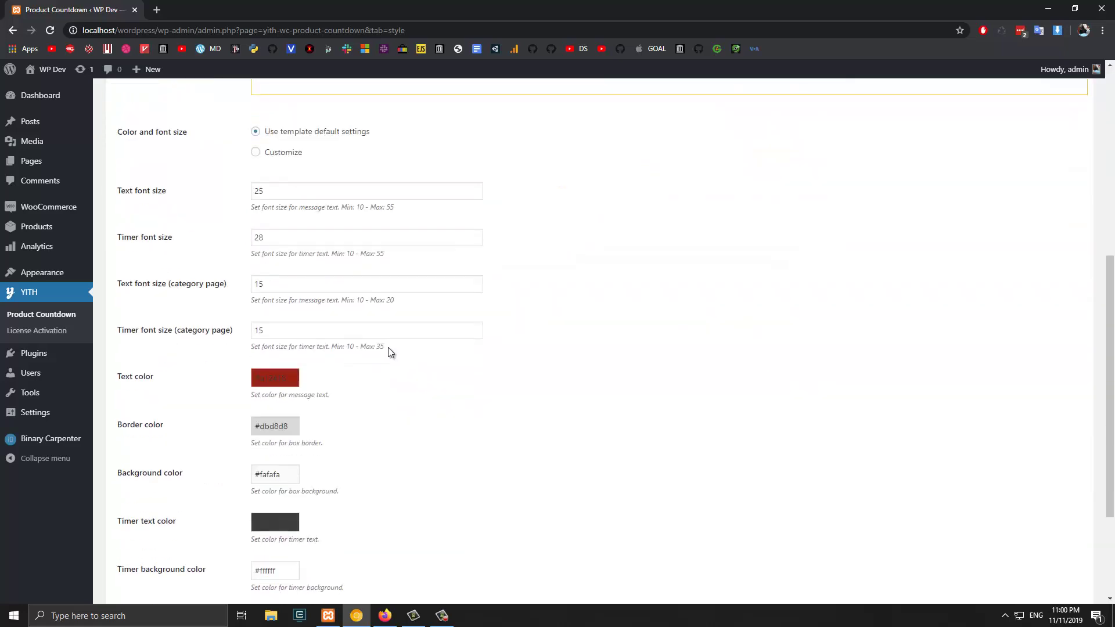
{"action": "scroll", "coordinate": [407, 349], "scroll_direction": "down", "scroll_amount": 3}
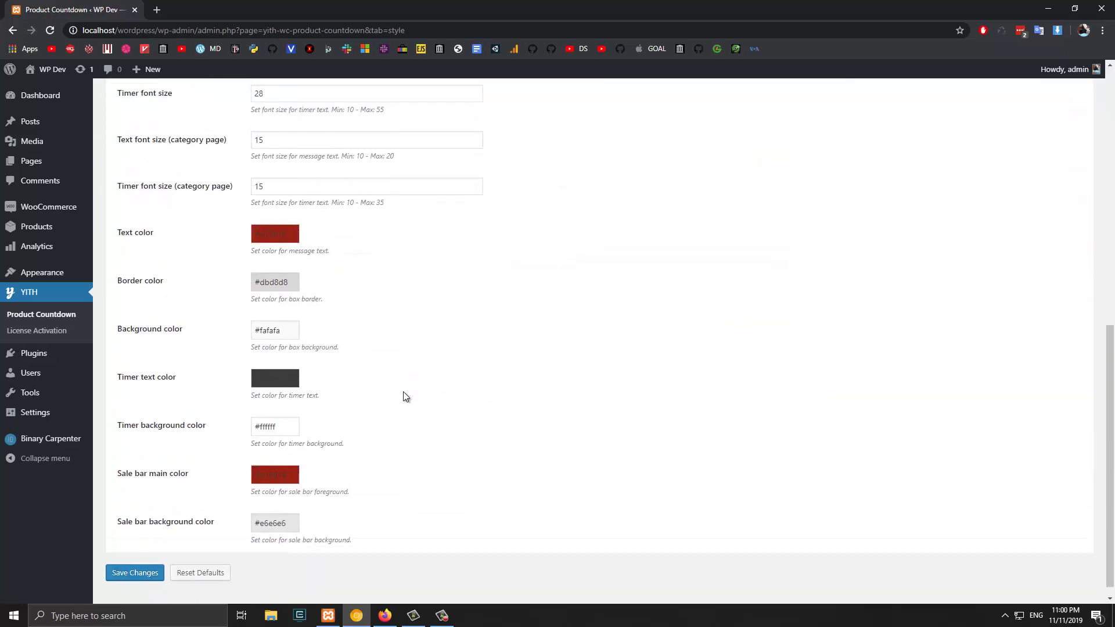
{"action": "scroll", "coordinate": [406, 396], "scroll_direction": "up", "scroll_amount": 3}
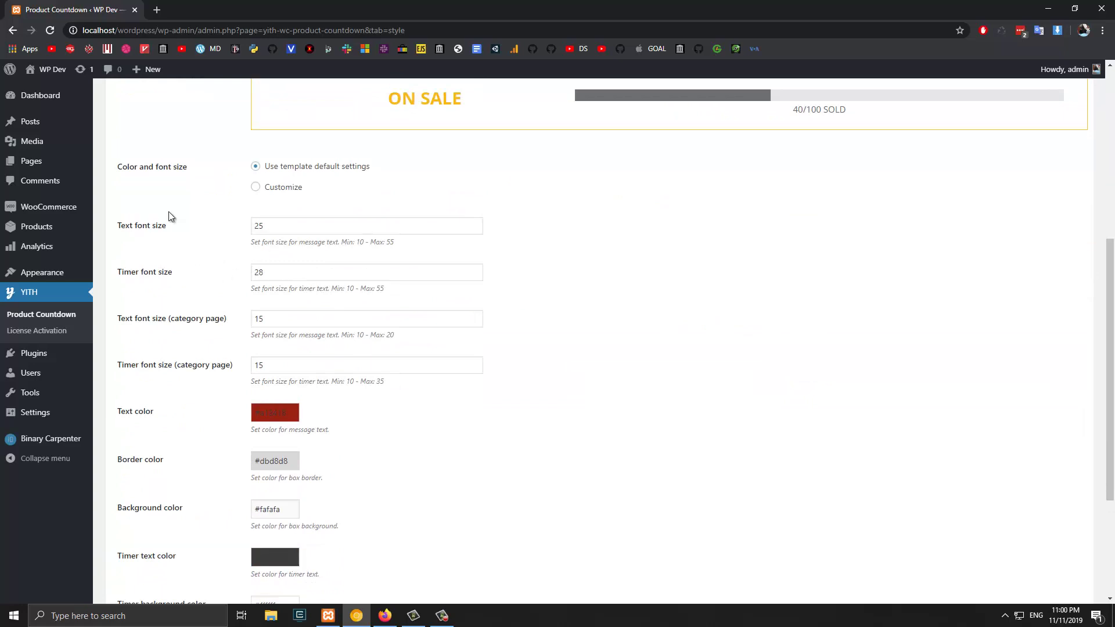
{"action": "scroll", "coordinate": [242, 420], "scroll_direction": "down", "scroll_amount": 3}
{"action": "scroll", "coordinate": [243, 419], "scroll_direction": "up", "scroll_amount": 6}
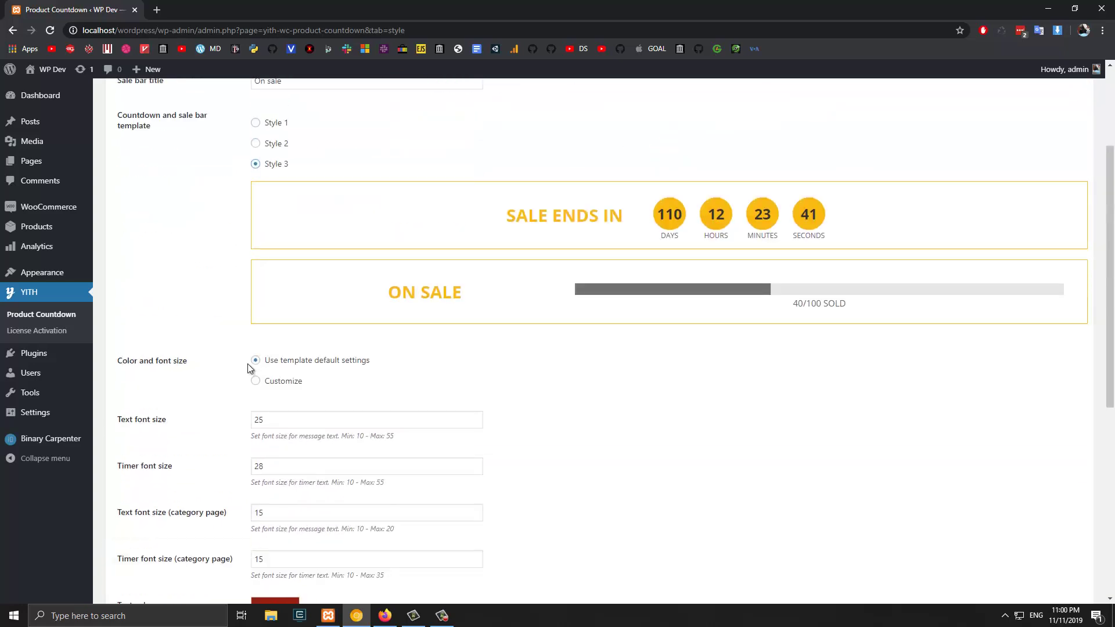
{"action": "scroll", "coordinate": [249, 366], "scroll_direction": "down", "scroll_amount": 6}
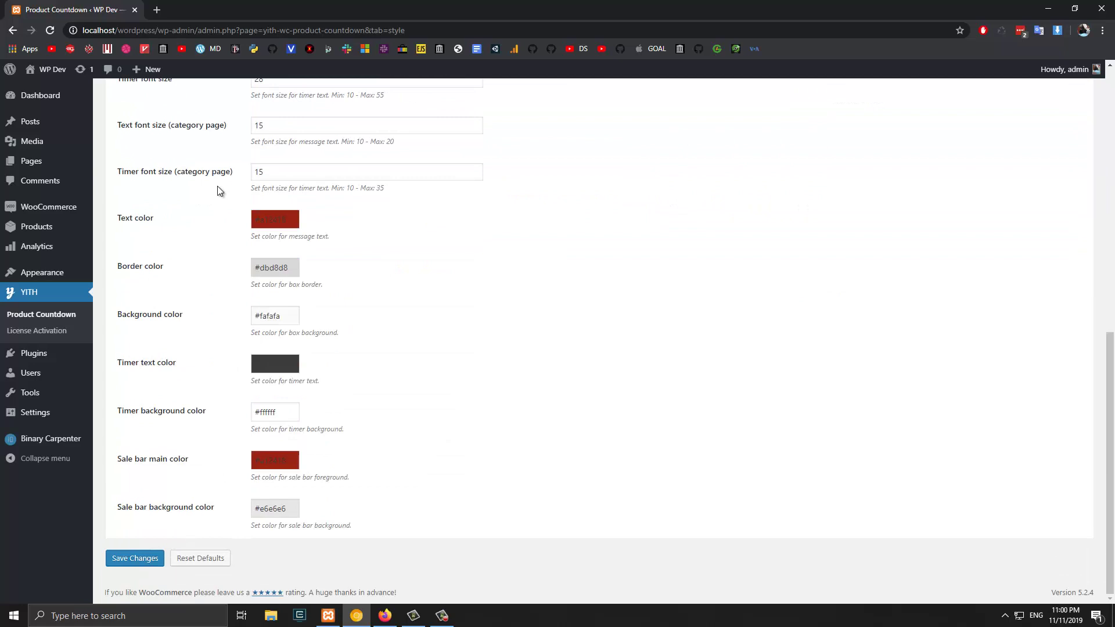
{"action": "left_click", "coordinate": [139, 558]}
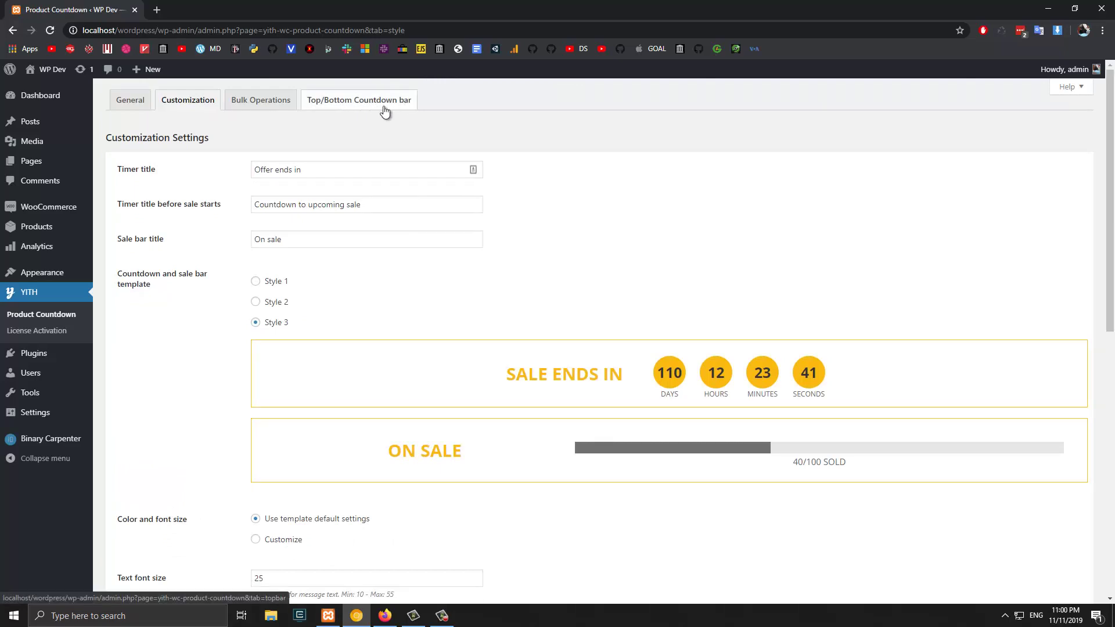
Uncheck Enable Top/Bottom Countdown Bar on the Top/Bottom Countdown bar tab and save.
{"action": "left_click", "coordinate": [385, 615]}
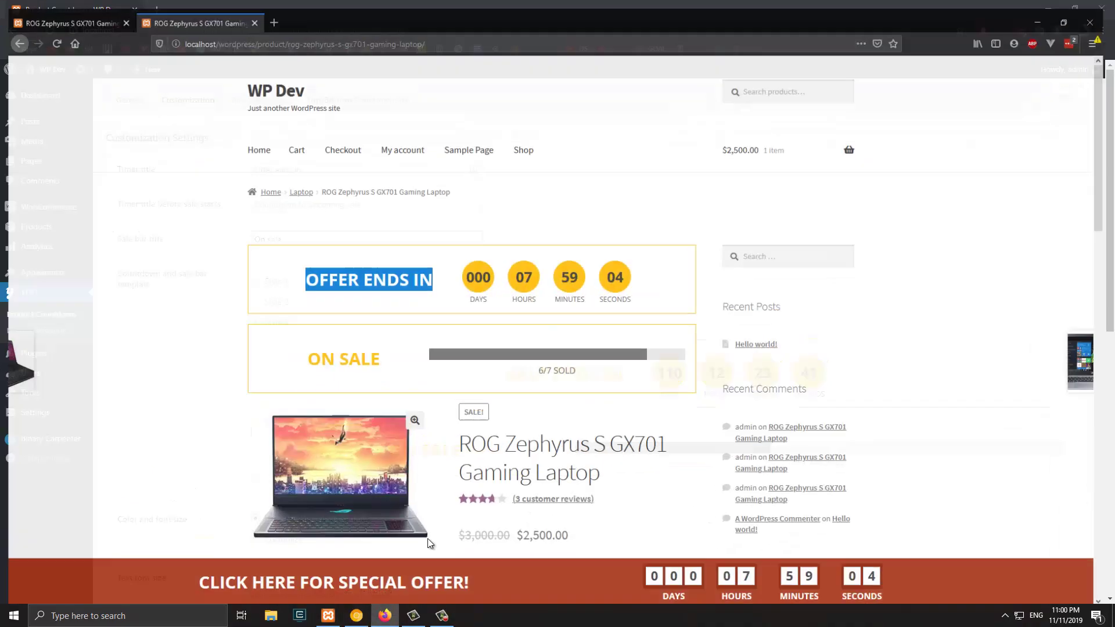
{"action": "mouse_move", "coordinate": [387, 608]}
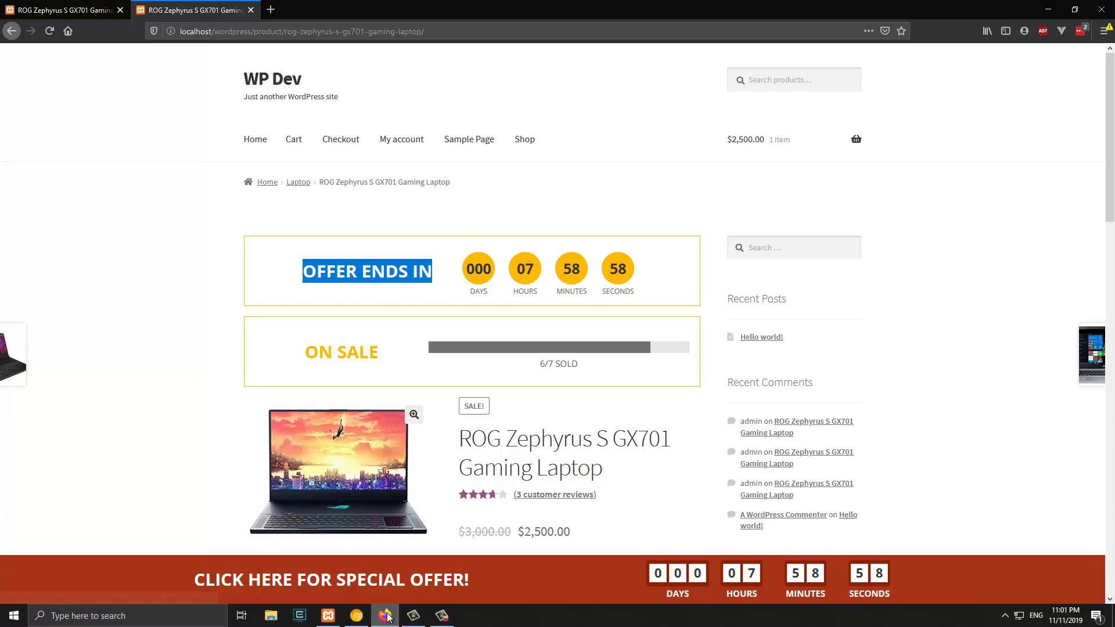
{"action": "left_click", "coordinate": [357, 615]}
{"action": "left_click", "coordinate": [361, 114]}
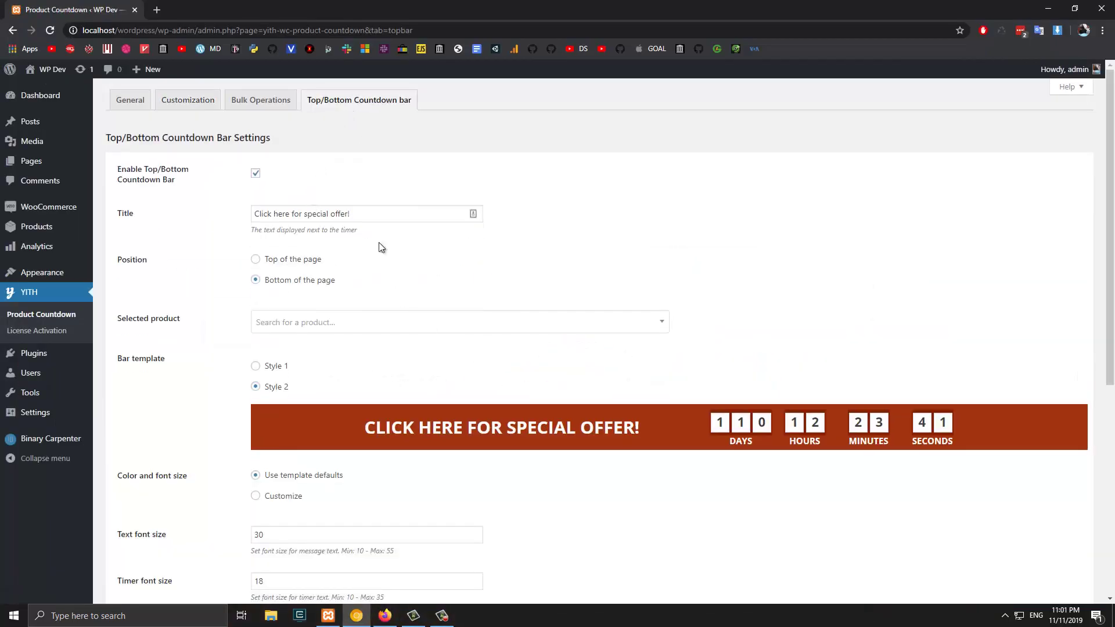
{"action": "left_click_drag", "start_coordinate": [116, 172], "coordinate": [201, 180]}
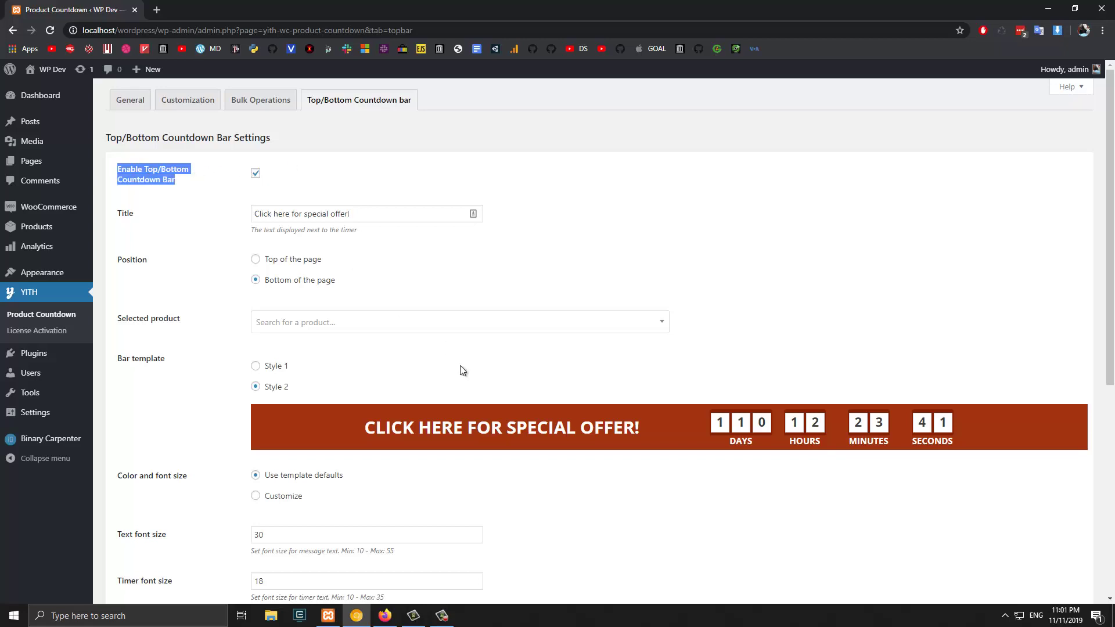
{"action": "left_click", "coordinate": [256, 174]}
{"action": "scroll", "coordinate": [216, 485], "scroll_direction": "down", "scroll_amount": 7}
{"action": "left_click", "coordinate": [124, 558]}
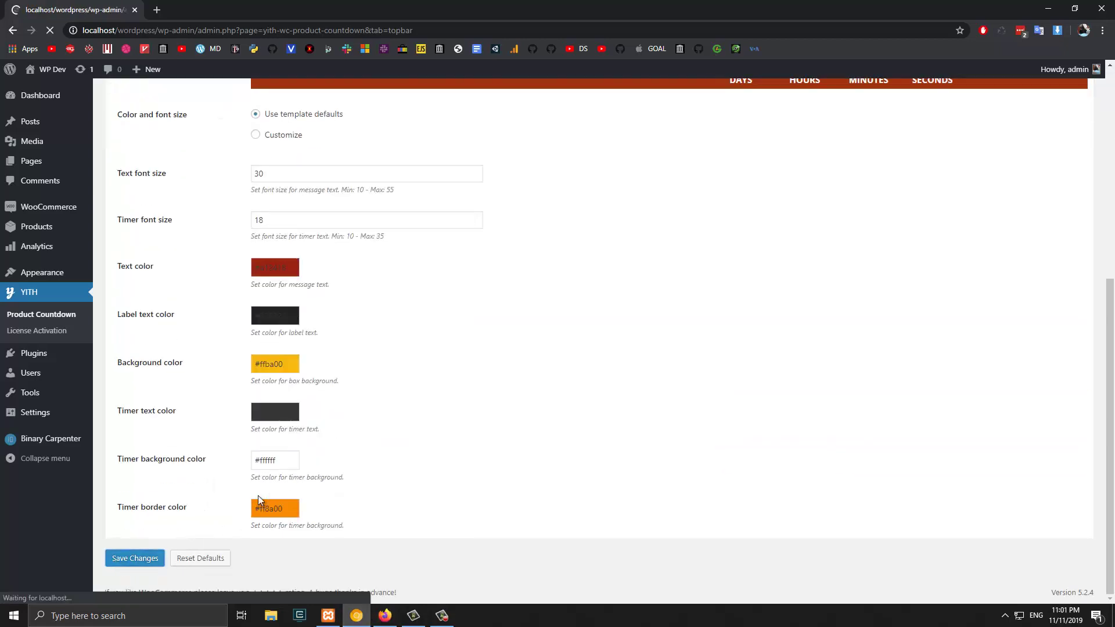
Reload the product page to confirm the bottom countdown bar no longer appears.
{"action": "left_click", "coordinate": [385, 615]}
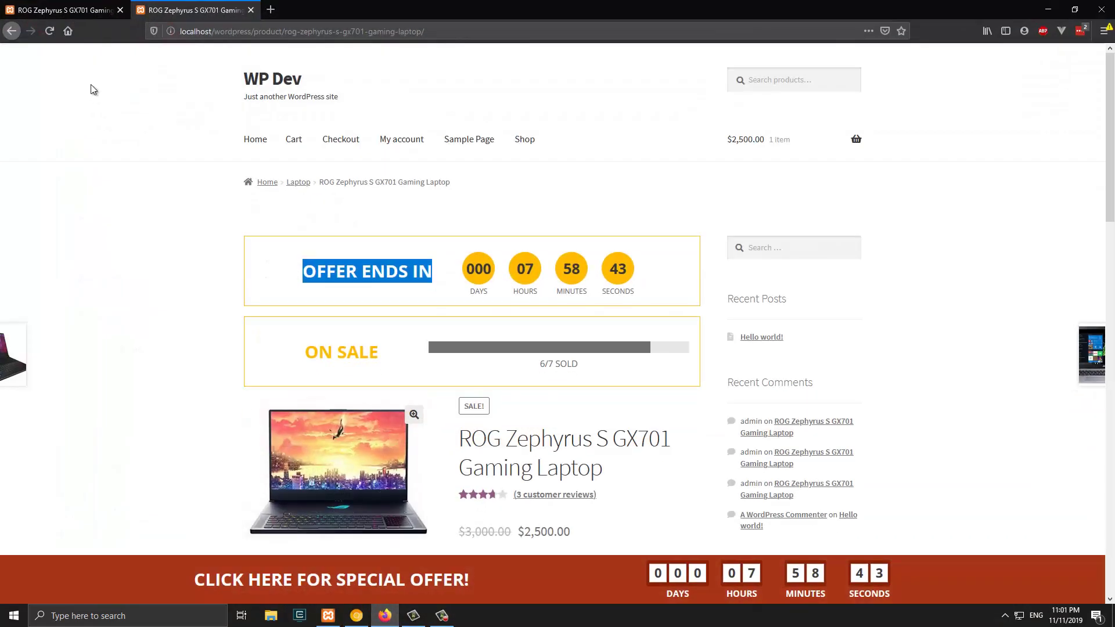
{"action": "left_click", "coordinate": [51, 31]}
{"action": "scroll", "coordinate": [343, 466], "scroll_direction": "down", "scroll_amount": 1}
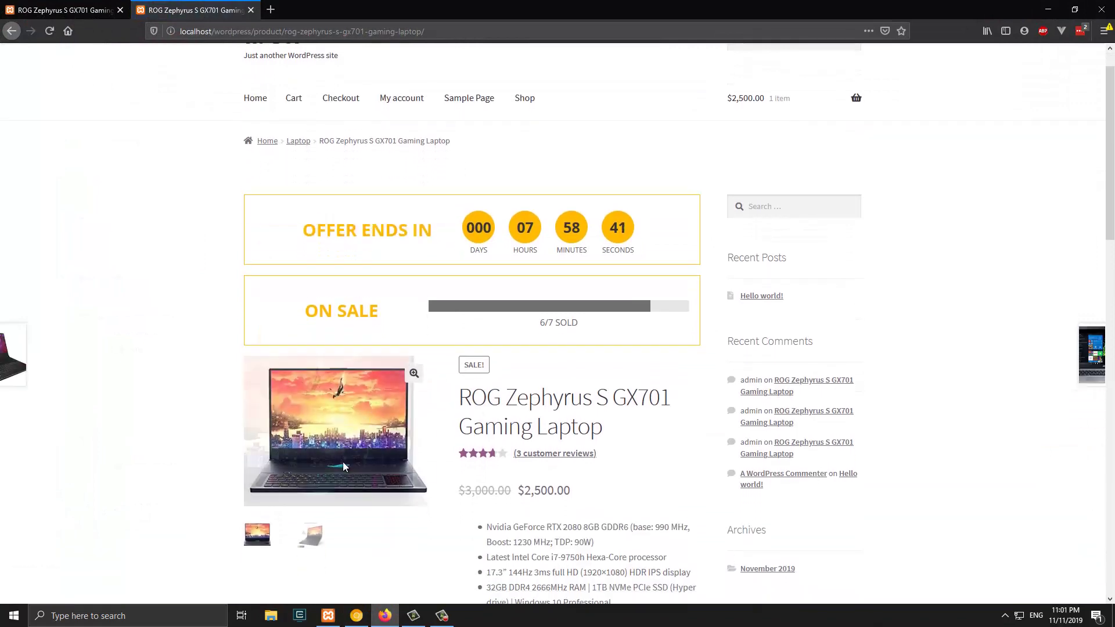
{"action": "left_click", "coordinate": [357, 615]}
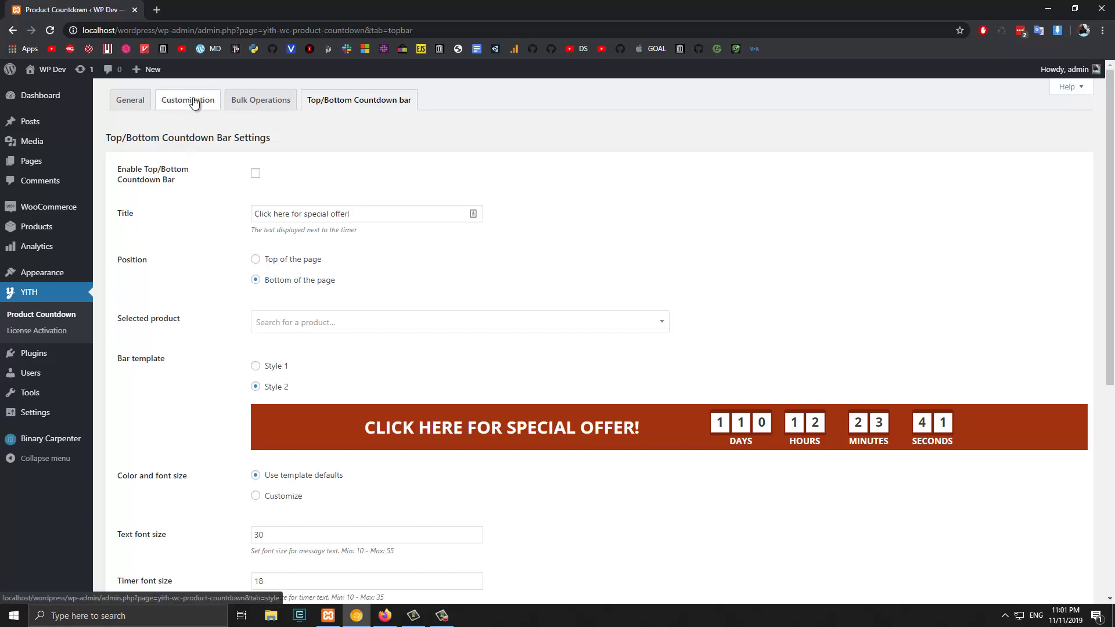
{"action": "scroll", "coordinate": [318, 354], "scroll_direction": "down", "scroll_amount": 5}
{"action": "scroll", "coordinate": [318, 355], "scroll_direction": "up", "scroll_amount": 5}
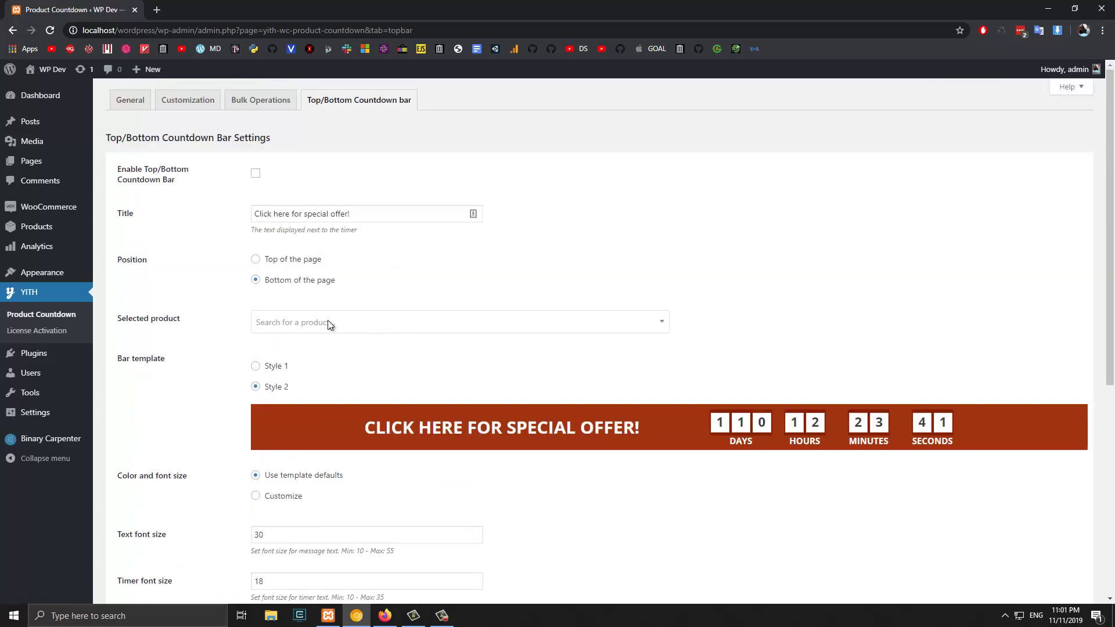
{"action": "scroll", "coordinate": [474, 393], "scroll_direction": "down", "scroll_amount": 2}
{"action": "scroll", "coordinate": [482, 378], "scroll_direction": "up", "scroll_amount": 2}
{"action": "left_click", "coordinate": [380, 622]}
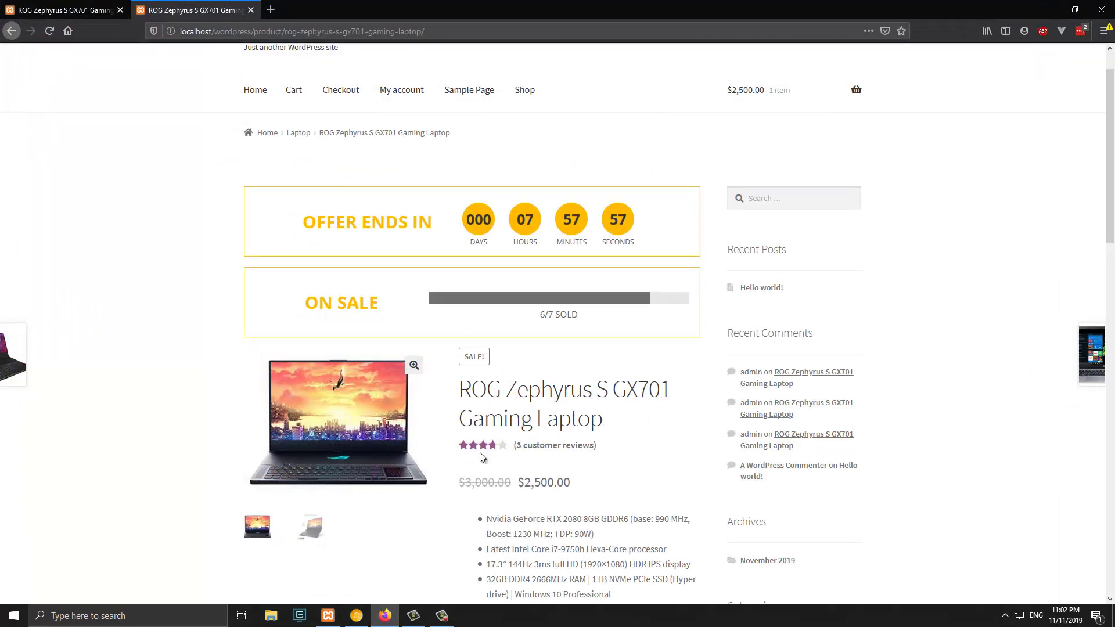
{"action": "left_click", "coordinate": [357, 616]}
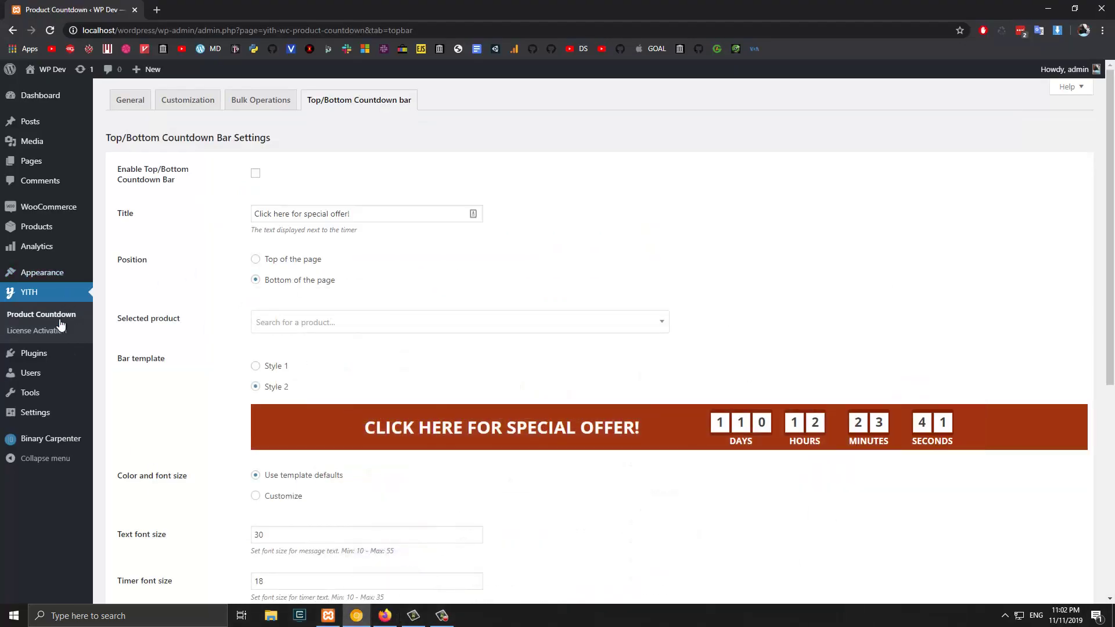
Open All Products in a new tab and edit the ROG Zephyrus S GX701 laptop.
{"action": "mouse_move", "coordinate": [48, 229]}
{"action": "middle_click", "coordinate": [120, 228]}
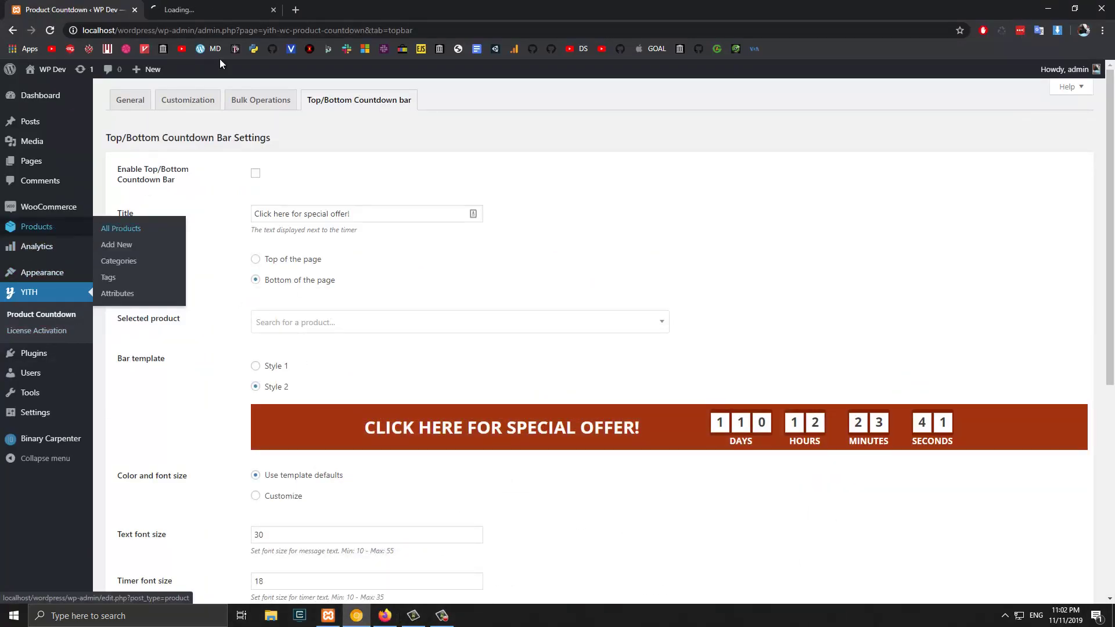
{"action": "left_click", "coordinate": [217, 13]}
{"action": "mouse_move", "coordinate": [188, 272]}
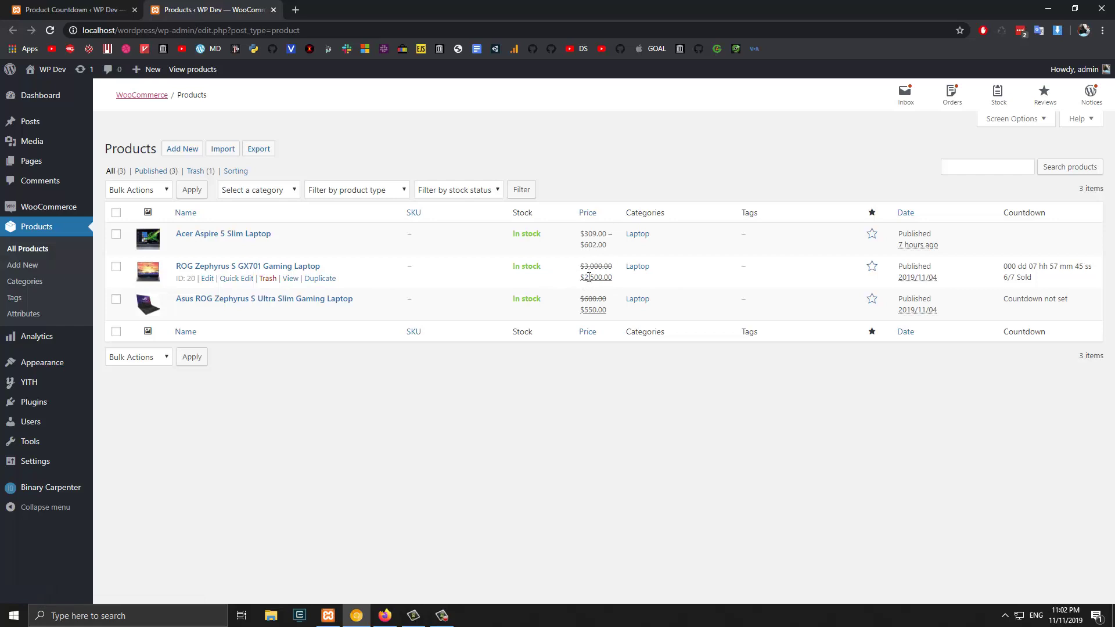
{"action": "left_click", "coordinate": [207, 279]}
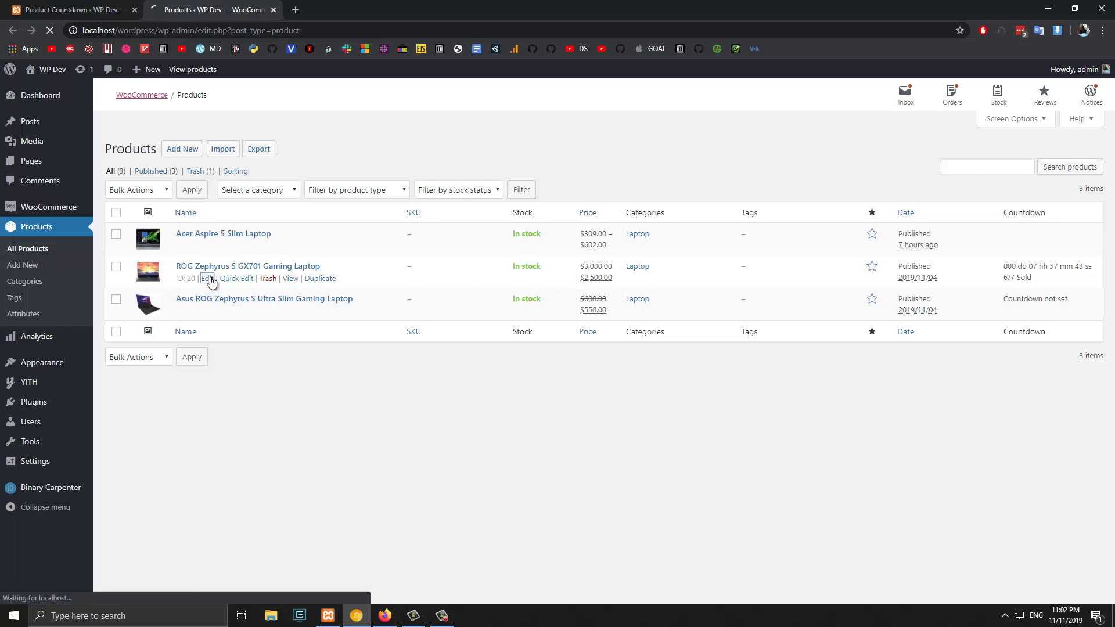
Check the sale price end date, keeping 2019-11-12.
{"action": "scroll", "coordinate": [287, 334], "scroll_direction": "down", "scroll_amount": 4}
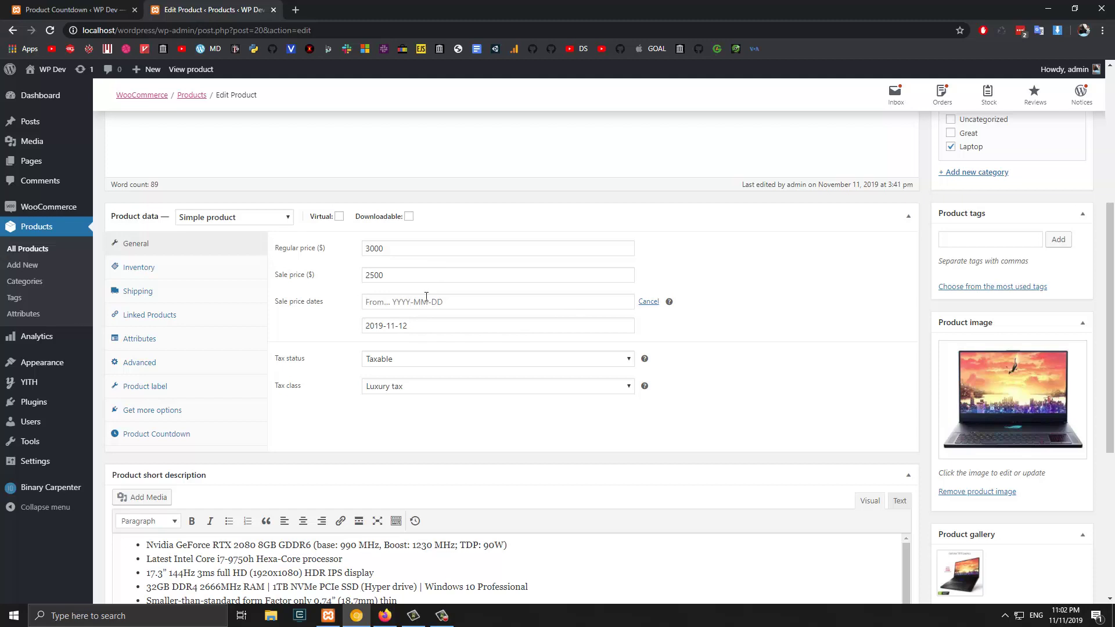
{"action": "left_click", "coordinate": [436, 326]}
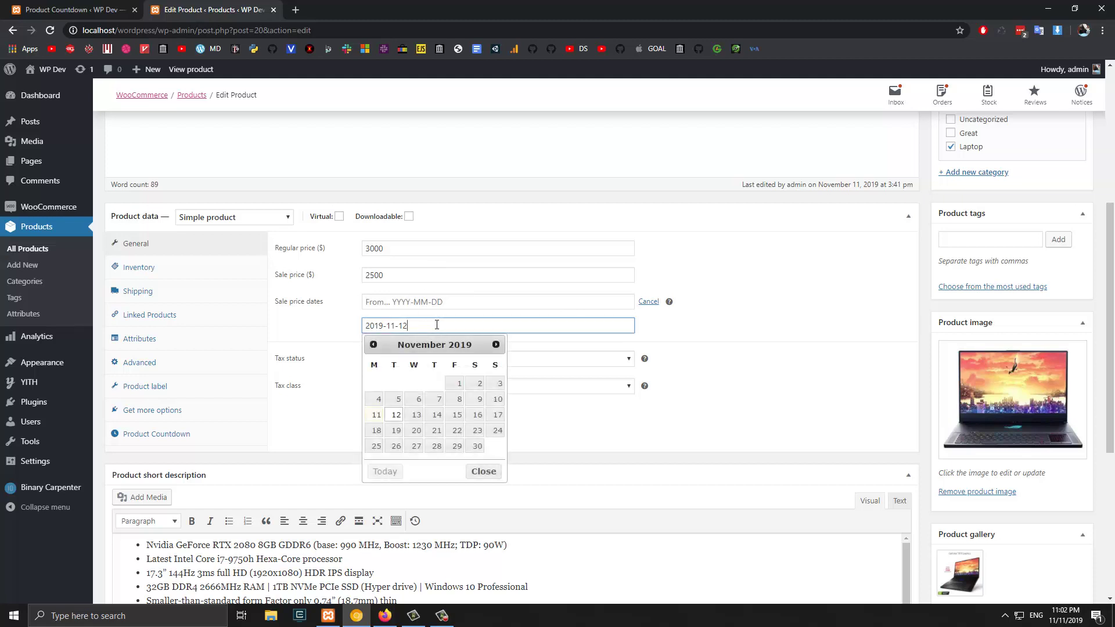
{"action": "left_click", "coordinate": [404, 418]}
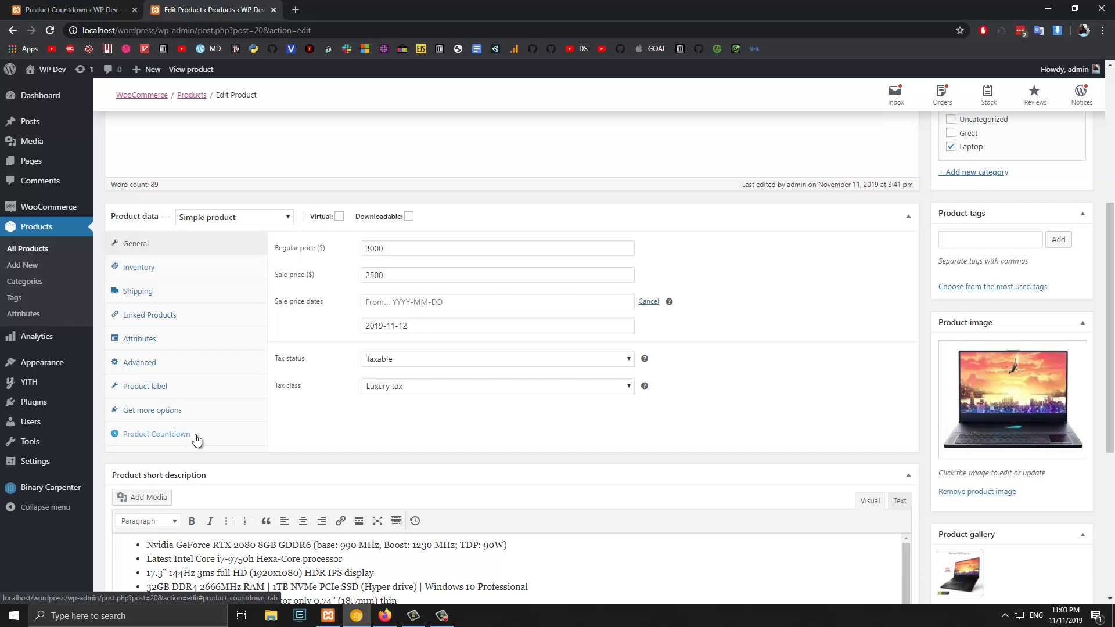
{"action": "mouse_move", "coordinate": [65, 381]}
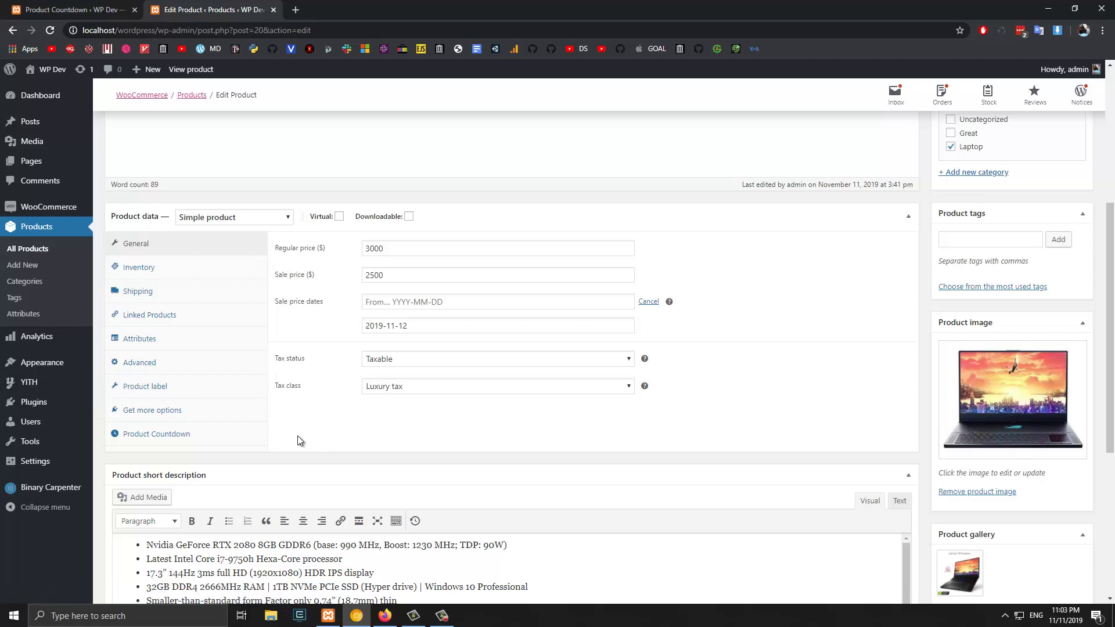
In Product Countdown, clear the start date and set the end date to 2019-11-12.
{"action": "left_click", "coordinate": [167, 442]}
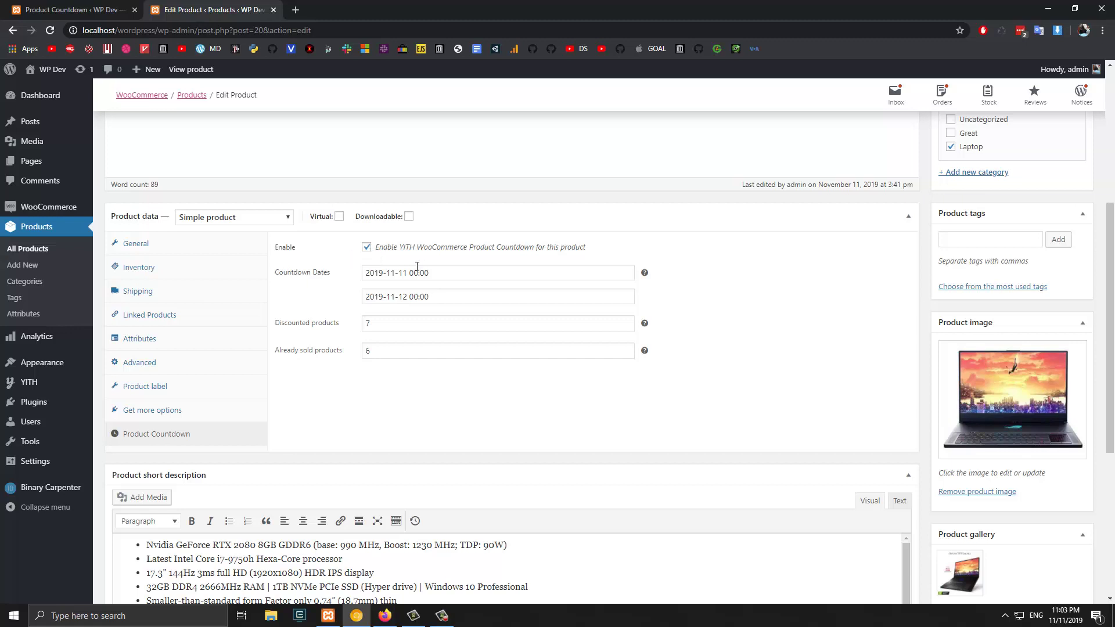
{"action": "left_click", "coordinate": [168, 255]}
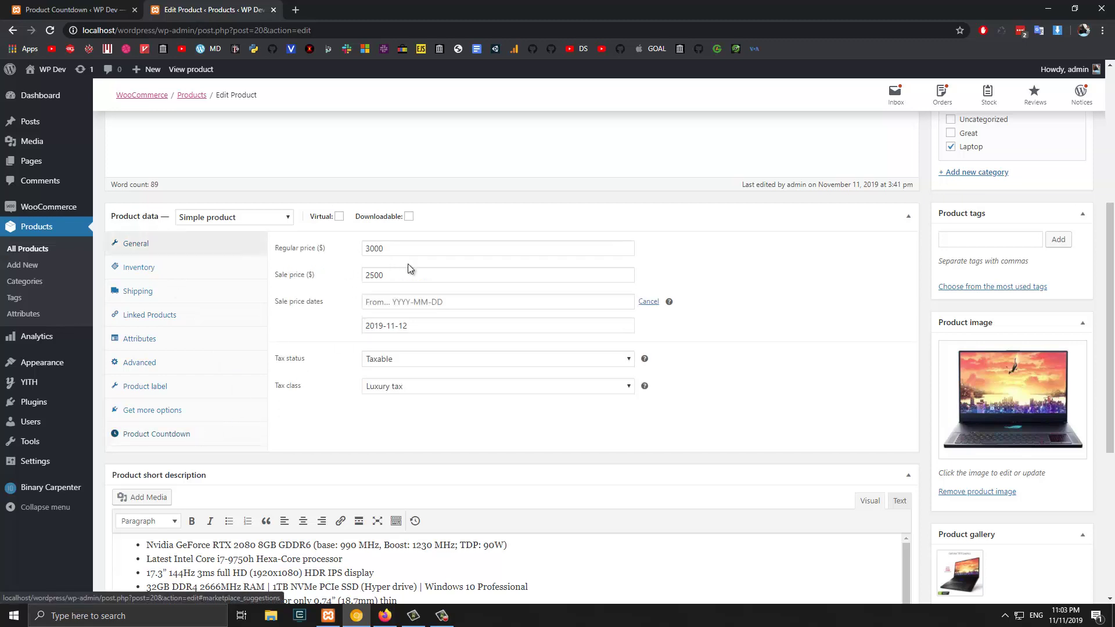
{"action": "left_click", "coordinate": [204, 434]}
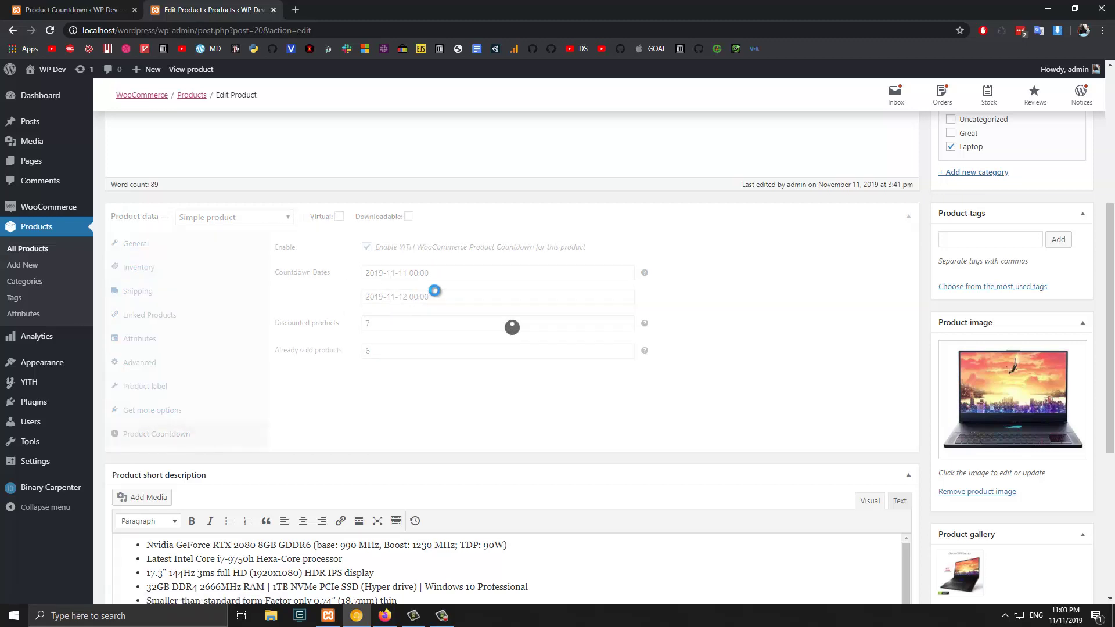
{"action": "key", "text": "Tab"}
{"action": "key", "text": "Tab"}
{"action": "key", "text": "shift+Tab"}
{"action": "key", "text": "Tab"}
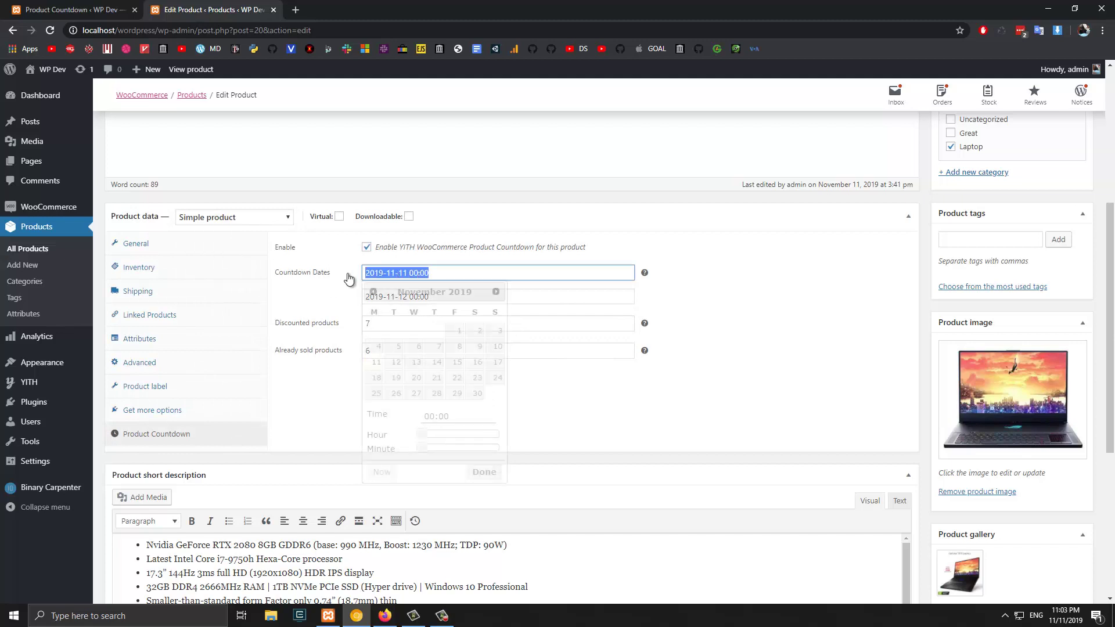
{"action": "key", "text": "BackSpace"}
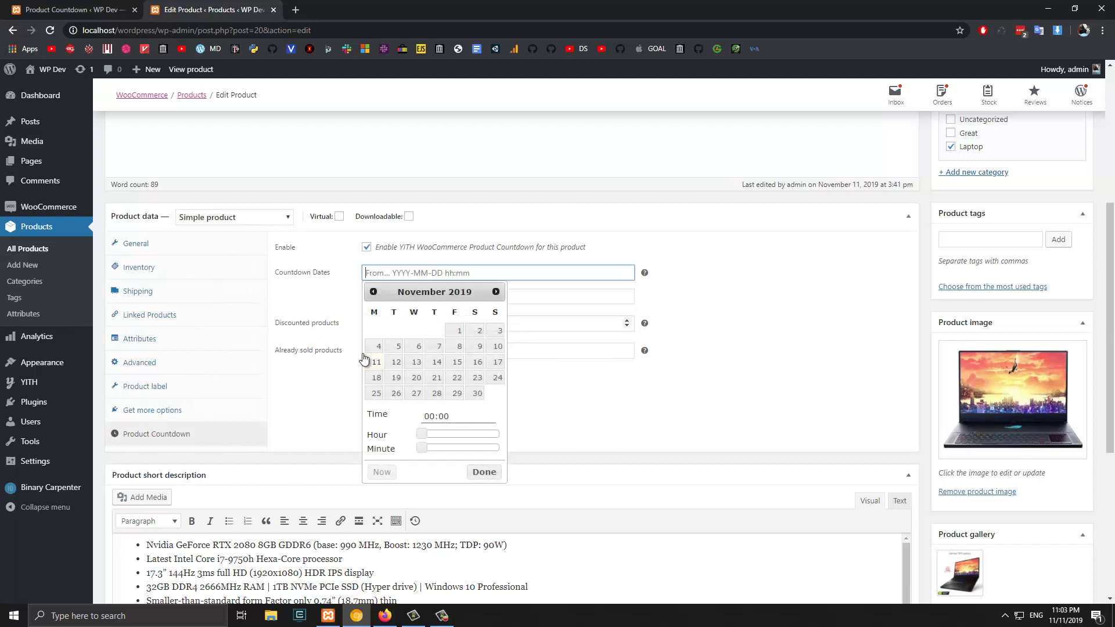
{"action": "left_click", "coordinate": [320, 315]}
{"action": "left_click", "coordinate": [442, 296]}
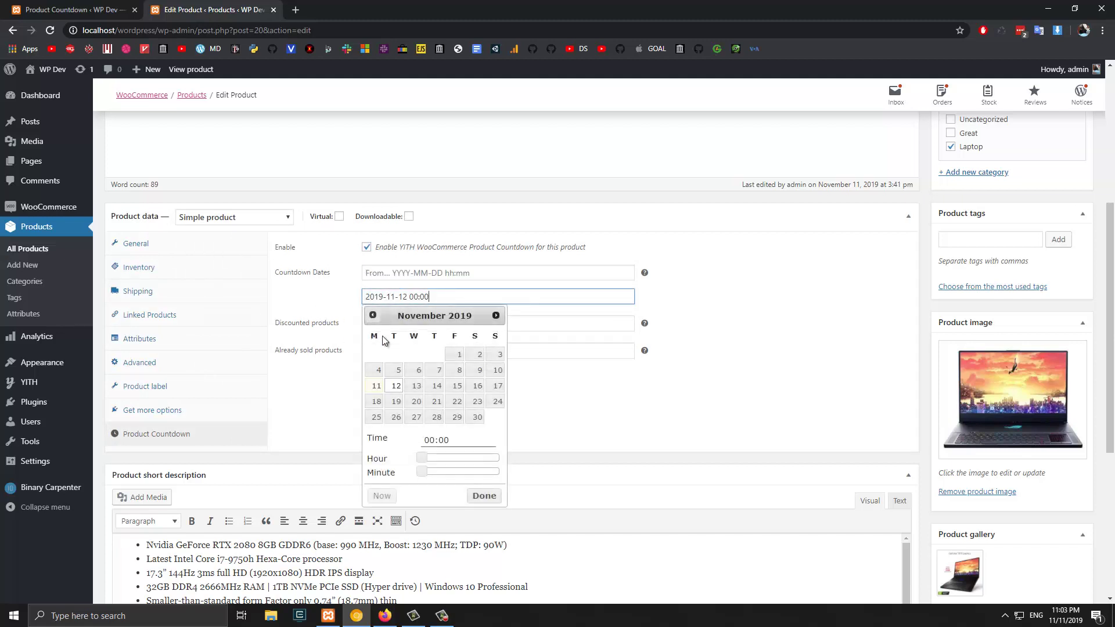
{"action": "left_click", "coordinate": [396, 388]}
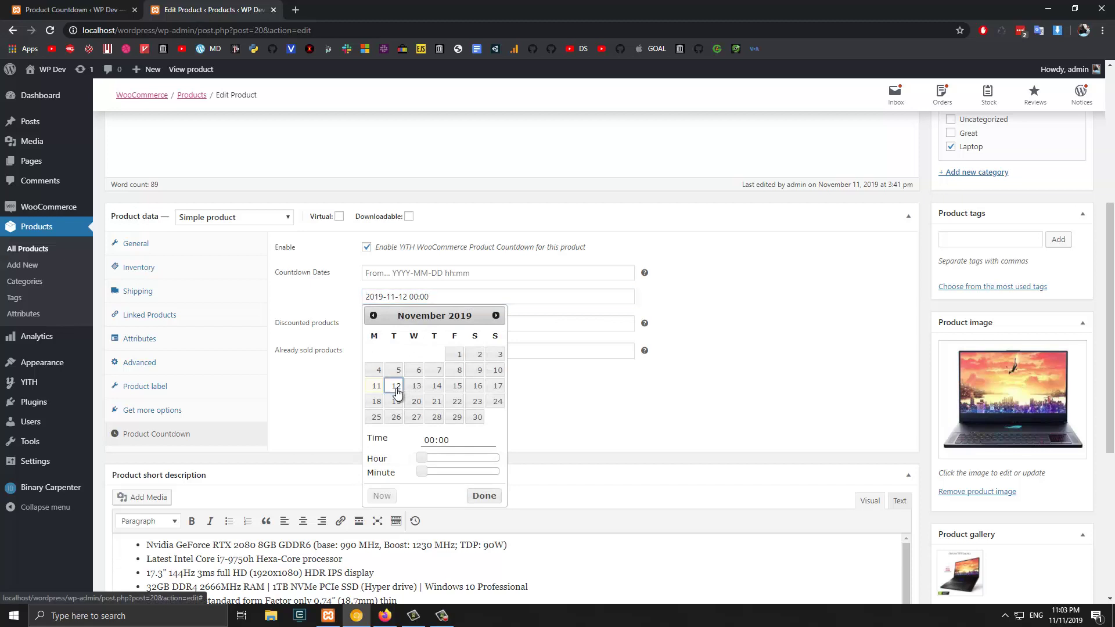
{"action": "left_click", "coordinate": [330, 308]}
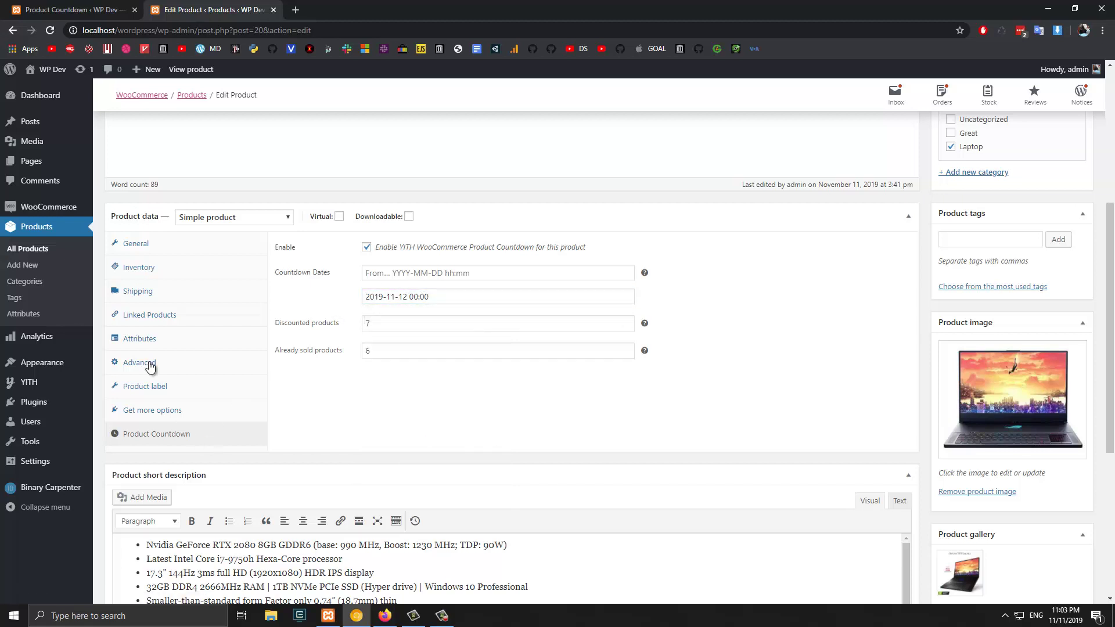
Set Discounted products to 7 and Already sold to 6.
{"action": "left_click", "coordinate": [171, 243]}
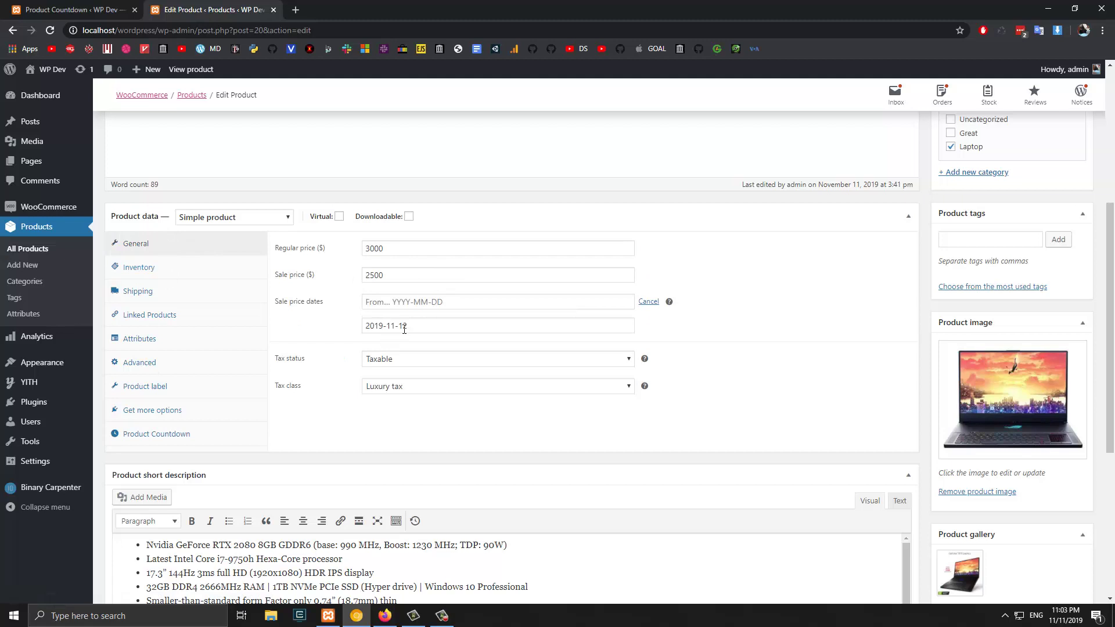
{"action": "left_click", "coordinate": [185, 436]}
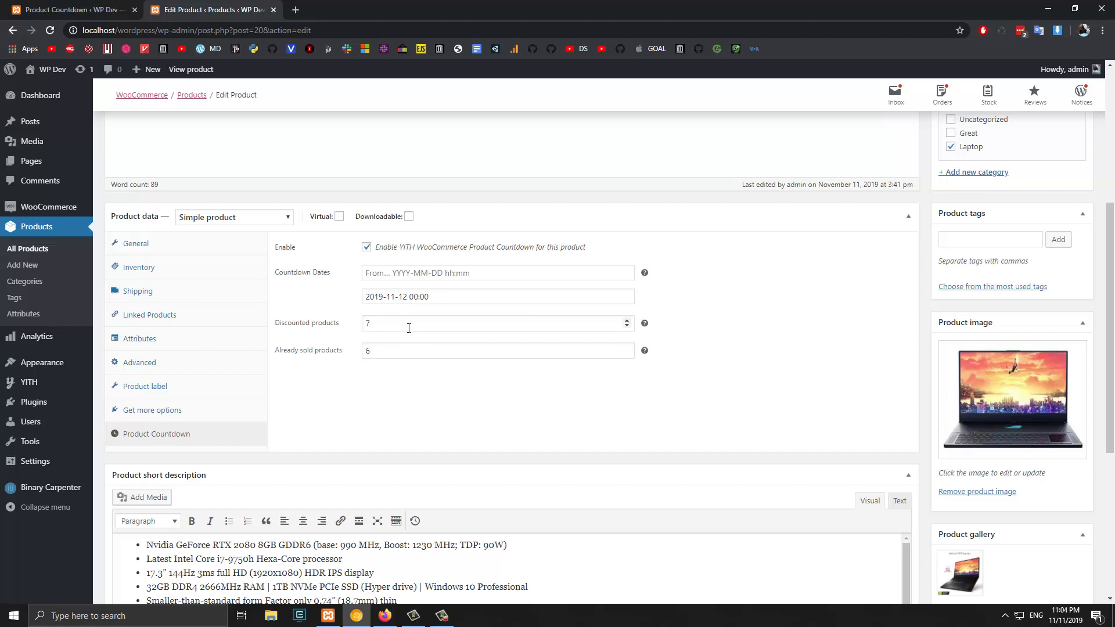
{"action": "double_click", "coordinate": [386, 324]}
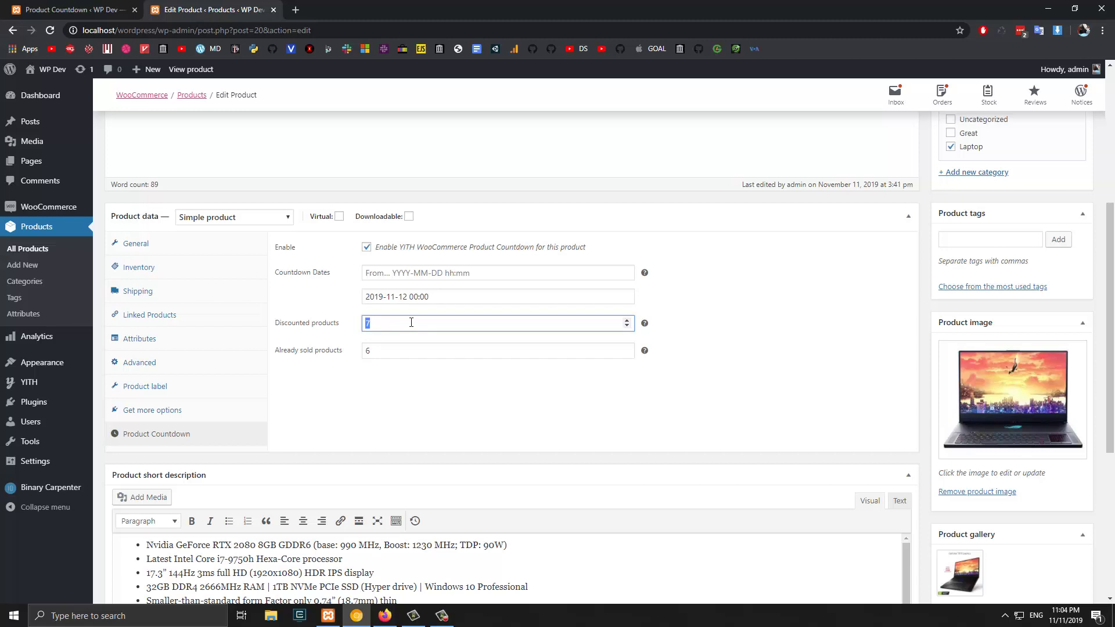
{"action": "left_click", "coordinate": [430, 410]}
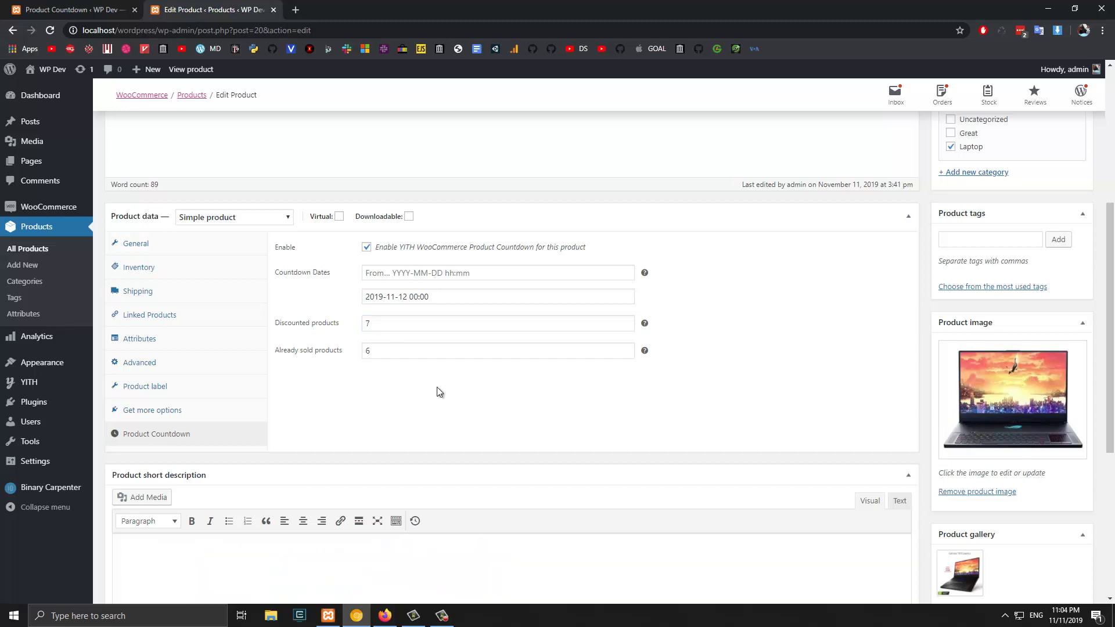
{"action": "scroll", "coordinate": [927, 337], "scroll_direction": "up", "scroll_amount": 5}
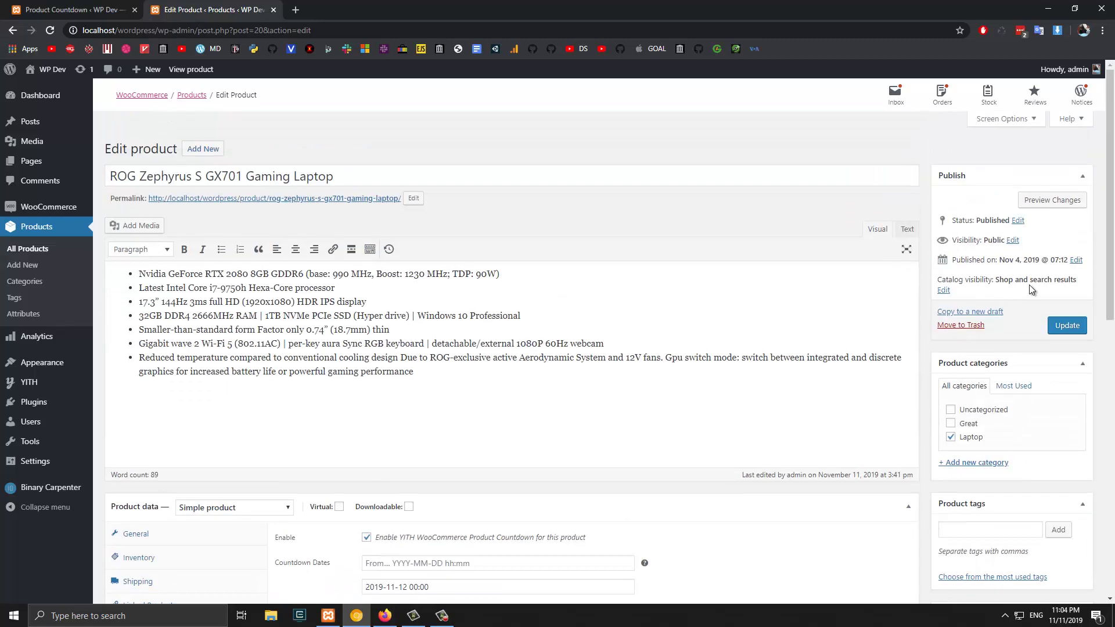
Update the laptop's countdown settings and return to the storefront tab.
{"action": "left_click", "coordinate": [1068, 325]}
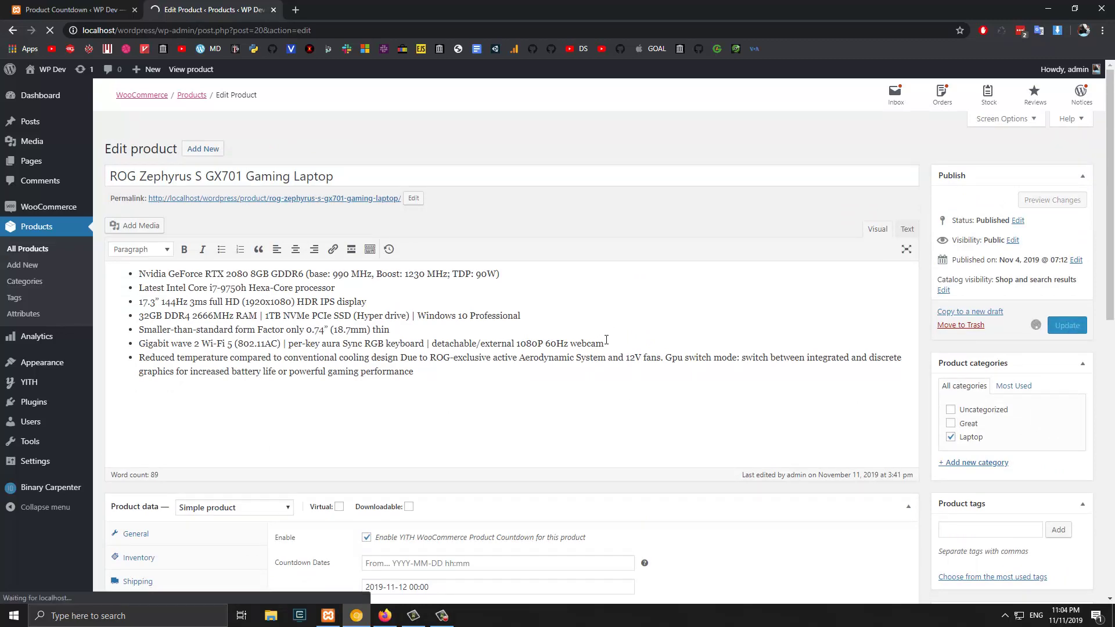
{"action": "scroll", "coordinate": [538, 372], "scroll_direction": "down", "scroll_amount": 12}
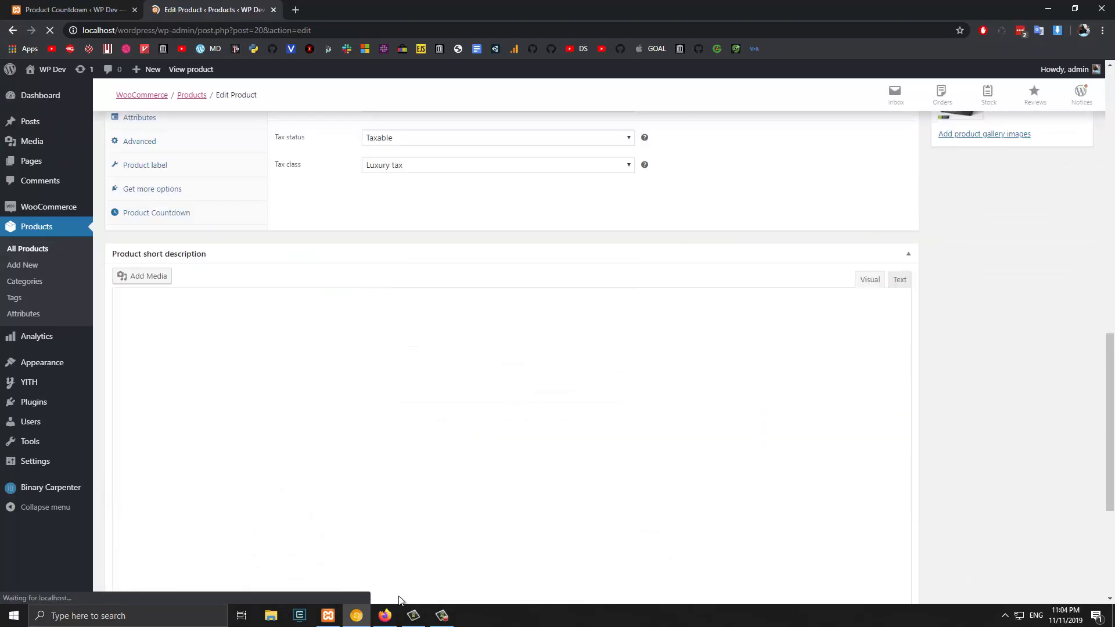
{"action": "left_click", "coordinate": [385, 616]}
{"action": "scroll", "coordinate": [223, 232], "scroll_direction": "up", "scroll_amount": 2}
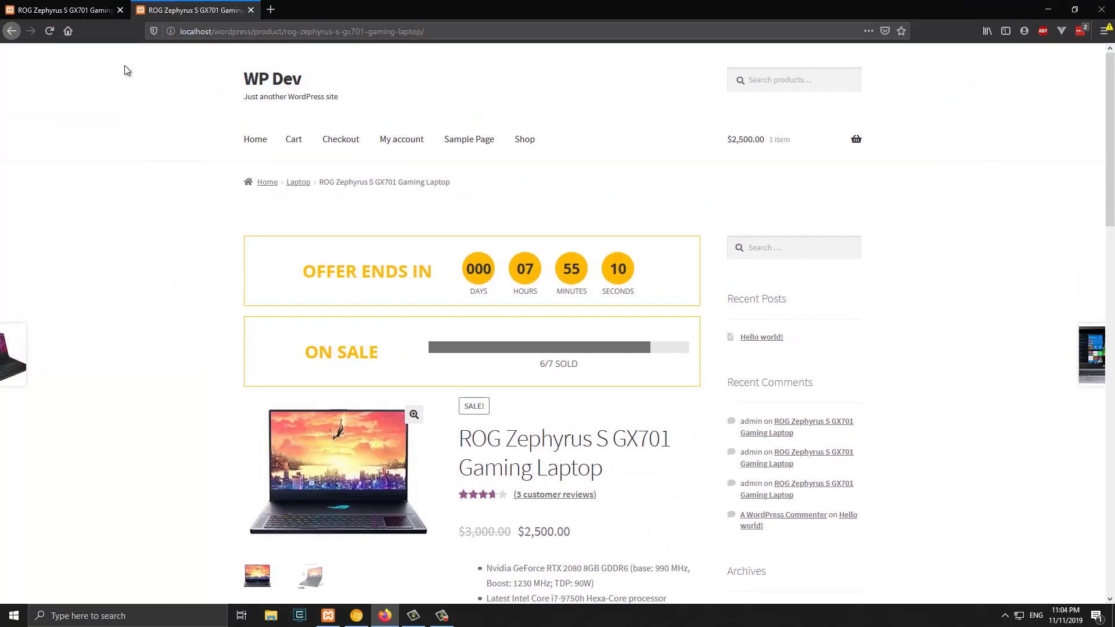
Reload the product page and scroll to the countdown and 6/7 sold progress bar.
{"action": "left_click", "coordinate": [51, 35]}
{"action": "scroll", "coordinate": [668, 269], "scroll_direction": "down", "scroll_amount": 3}
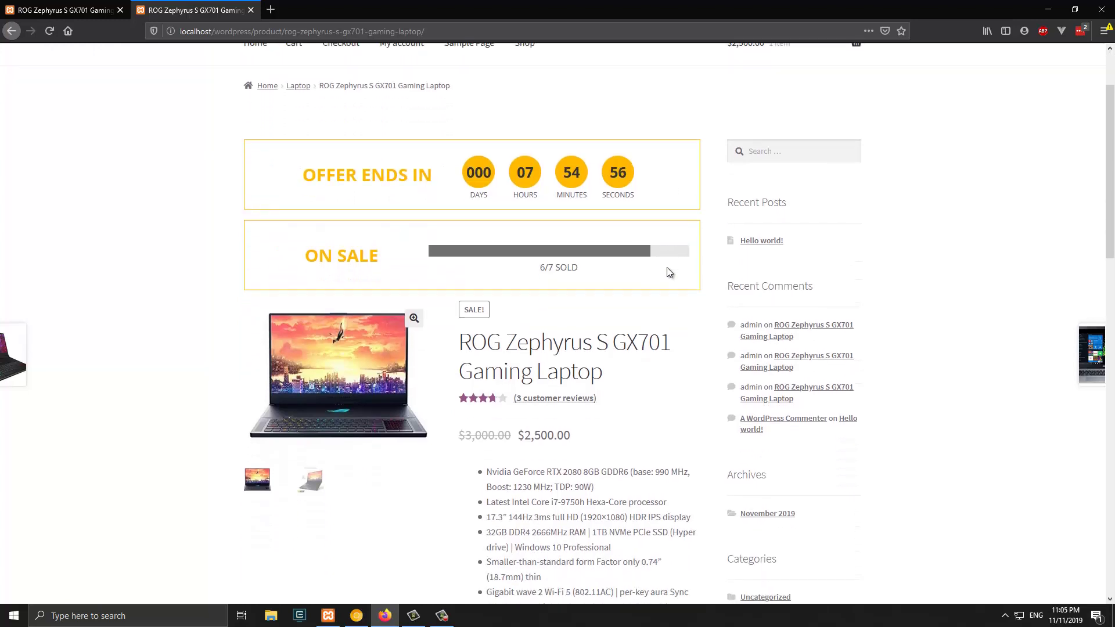
{"action": "scroll", "coordinate": [592, 313], "scroll_direction": "down", "scroll_amount": 3}
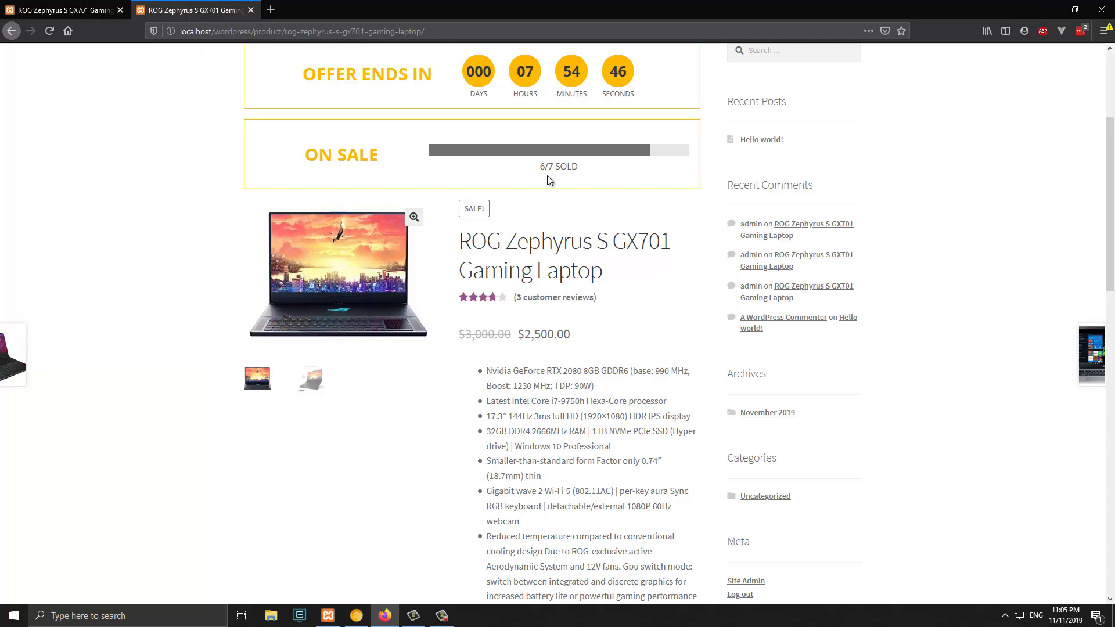
{"action": "scroll", "coordinate": [558, 416], "scroll_direction": "down", "scroll_amount": 2}
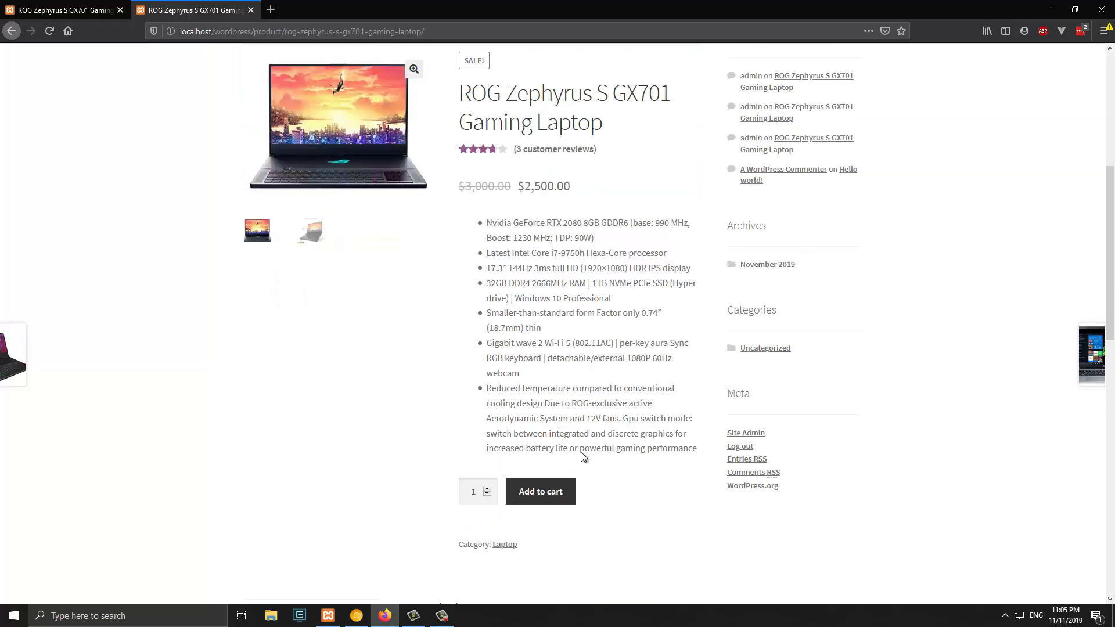
Add the laptop to the cart, then remove it from the mini-cart.
{"action": "left_click", "coordinate": [549, 498]}
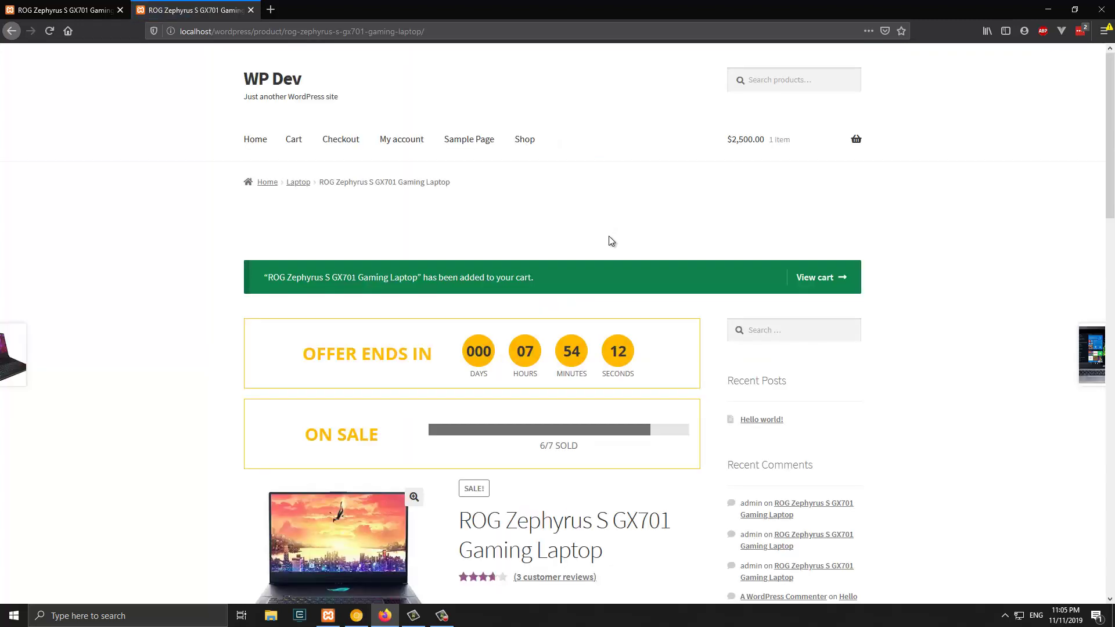
{"action": "mouse_move", "coordinate": [733, 140]}
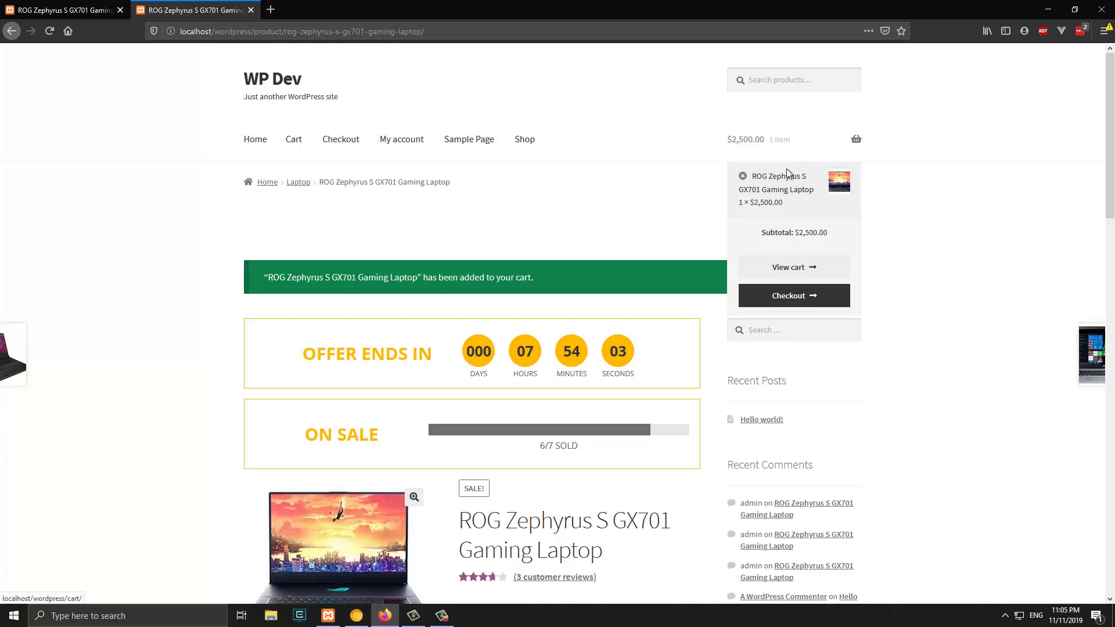
{"action": "left_click", "coordinate": [744, 176]}
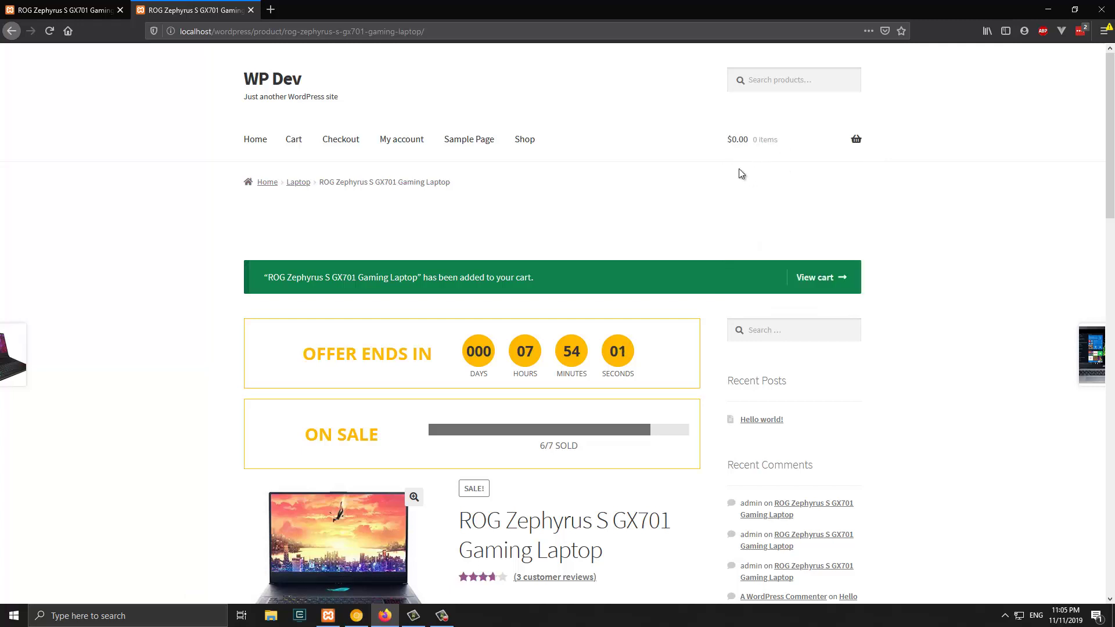
Raise the quantity to 2, re-add the laptop and open the Cart page.
{"action": "scroll", "coordinate": [644, 273], "scroll_direction": "down", "scroll_amount": 3}
{"action": "scroll", "coordinate": [637, 336], "scroll_direction": "down", "scroll_amount": 7}
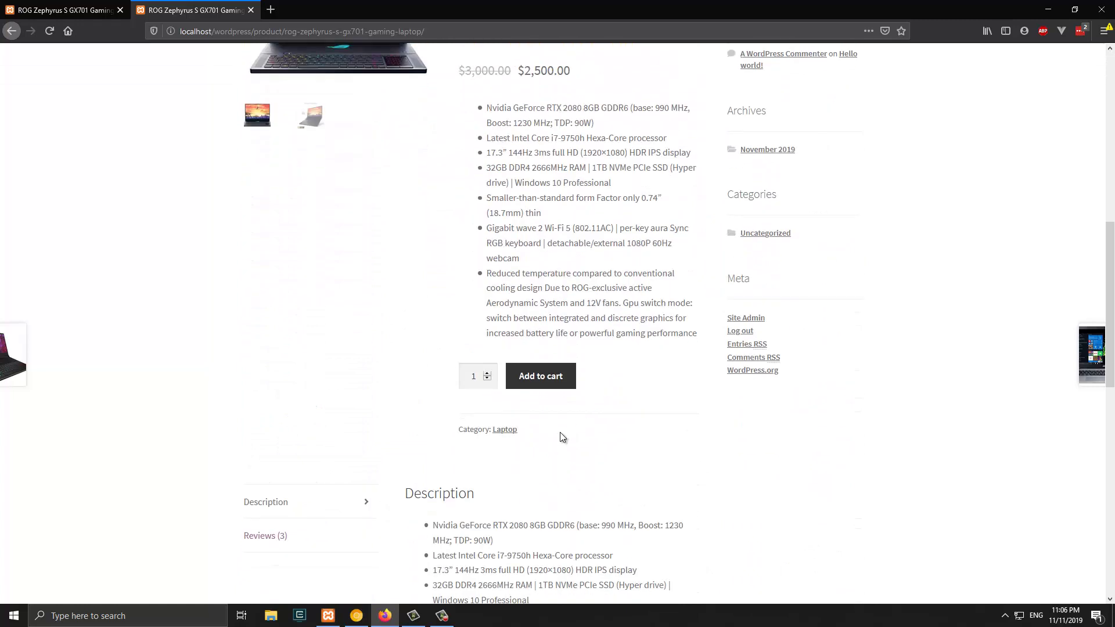
{"action": "left_click", "coordinate": [489, 374]}
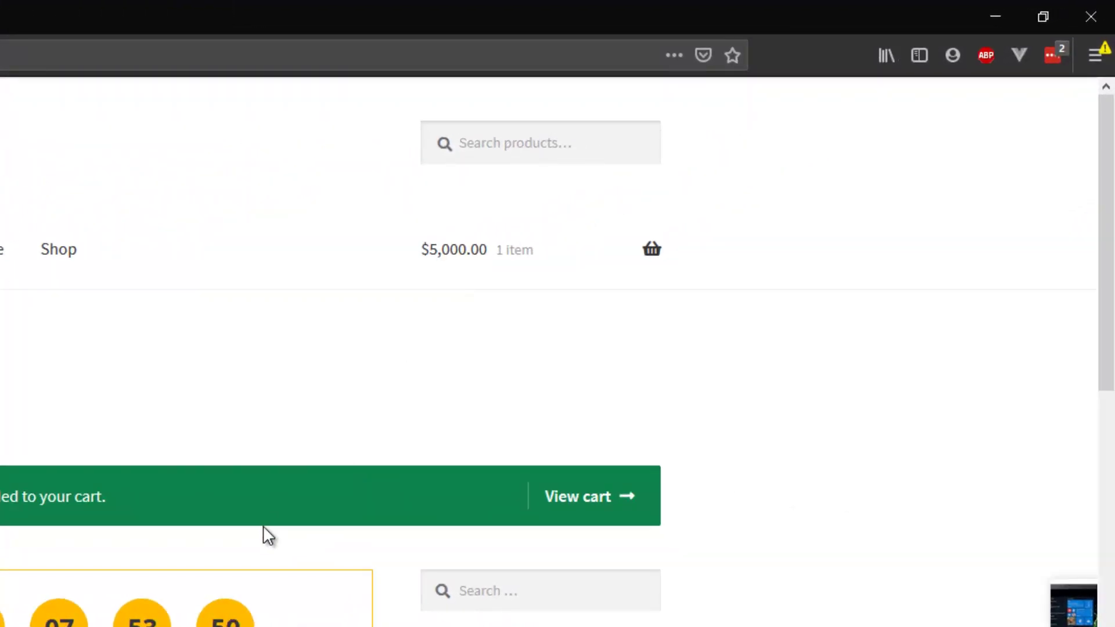
{"action": "mouse_move", "coordinate": [433, 251]}
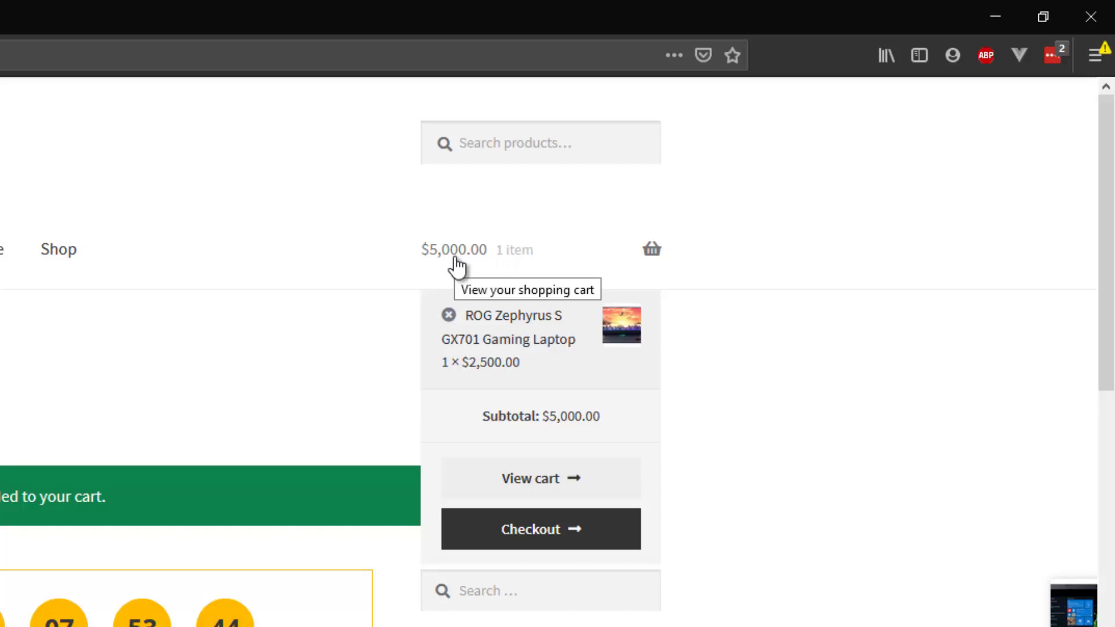
{"action": "left_click", "coordinate": [518, 483]}
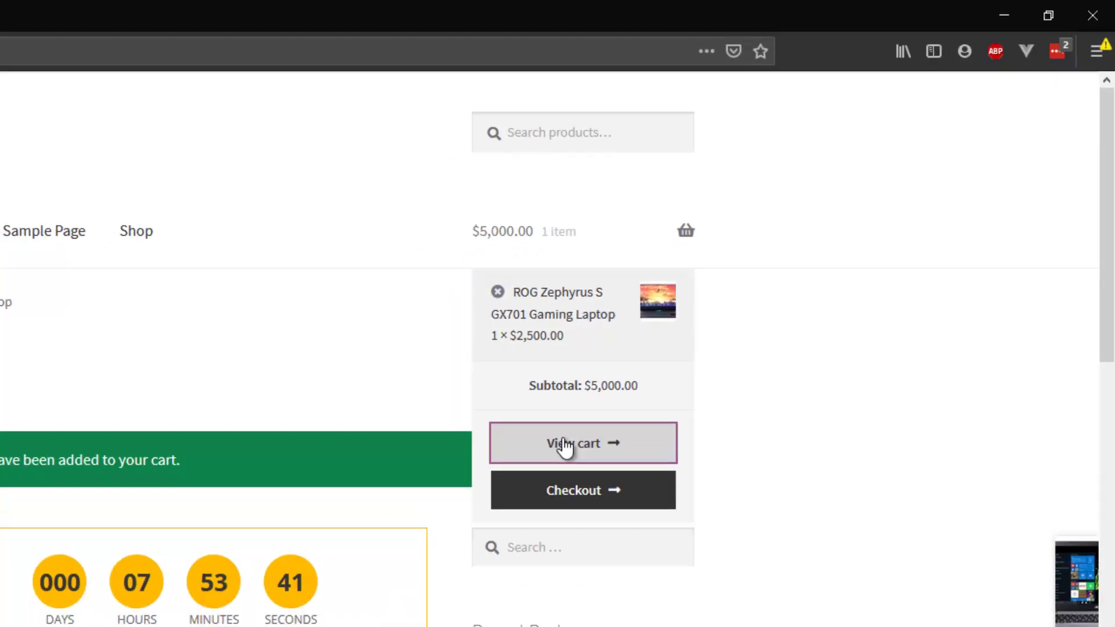
{"action": "left_click", "coordinate": [308, 9]}
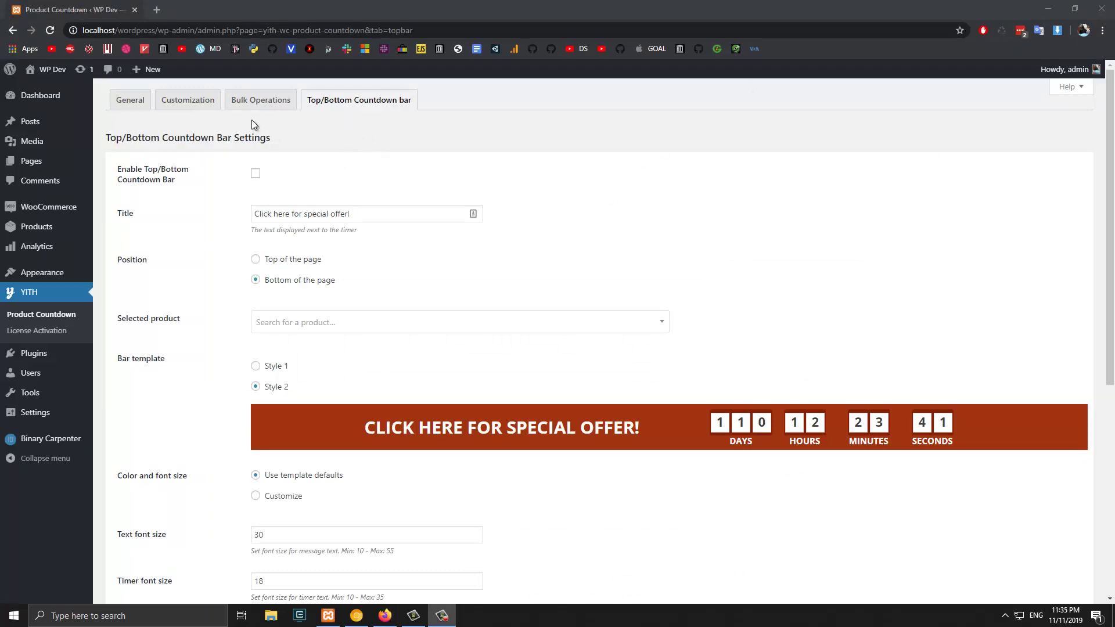
In Bulk Operations, search 'asus' and 'lap' to pick the Asus ROG Zephyrus S and Acer Aspire 5 laptops.
{"action": "left_click", "coordinate": [250, 100]}
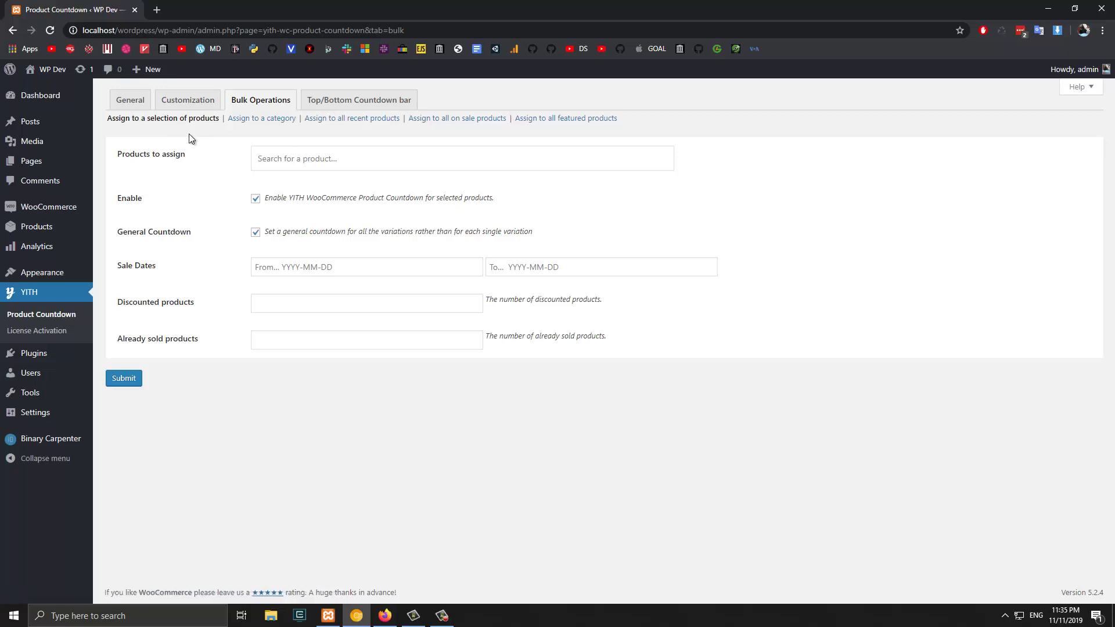
{"action": "left_click", "coordinate": [323, 161]}
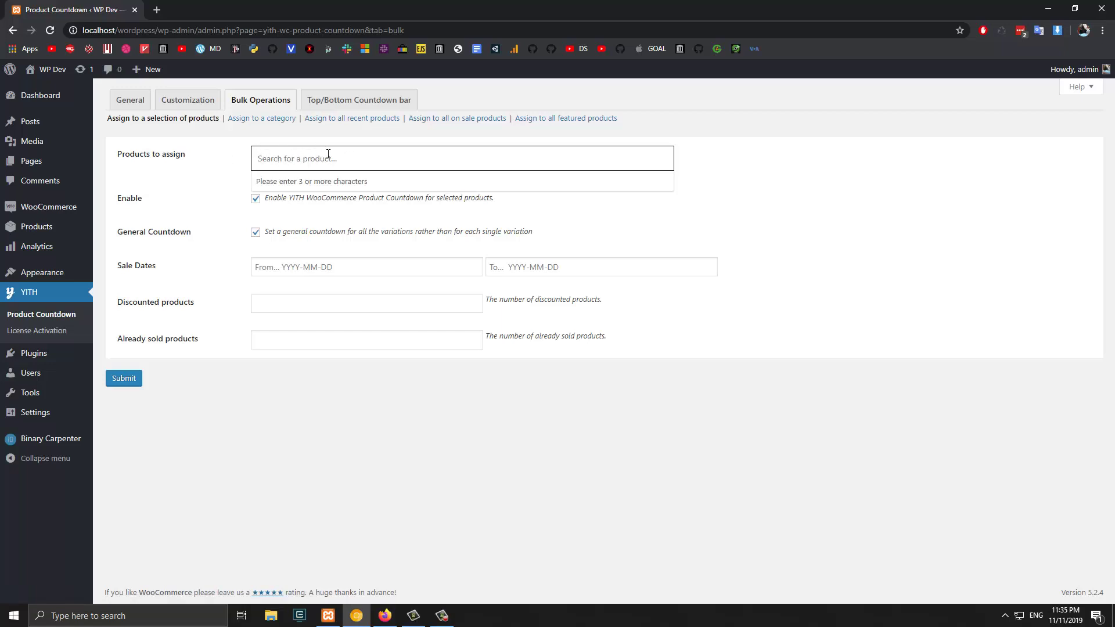
{"action": "type", "text": "asus"}
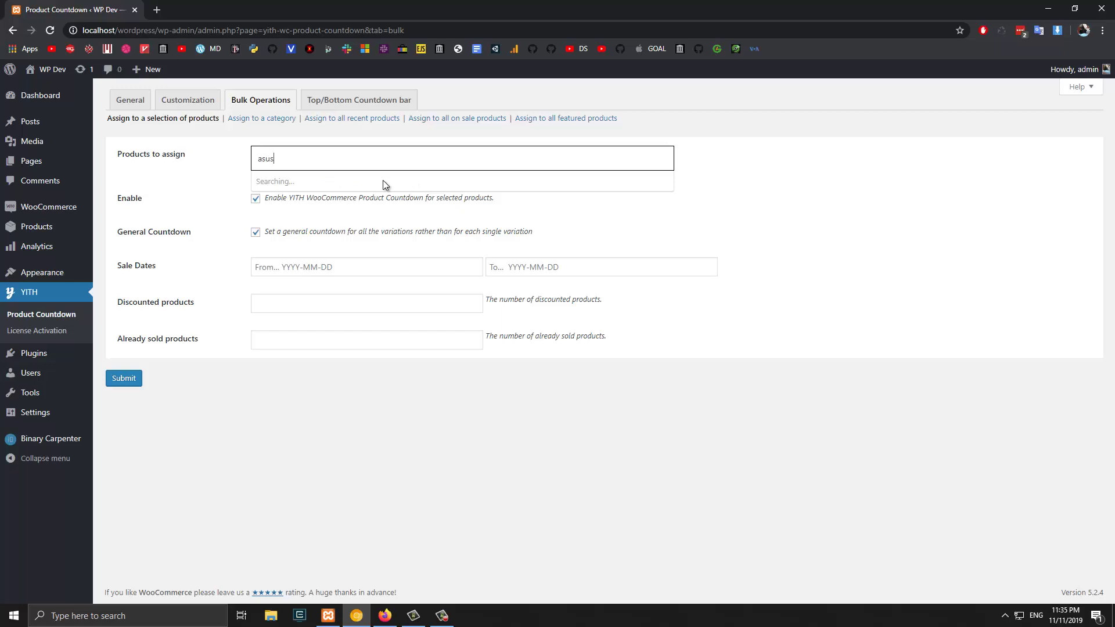
{"action": "left_click", "coordinate": [384, 180]}
{"action": "type", "text": "lap"}
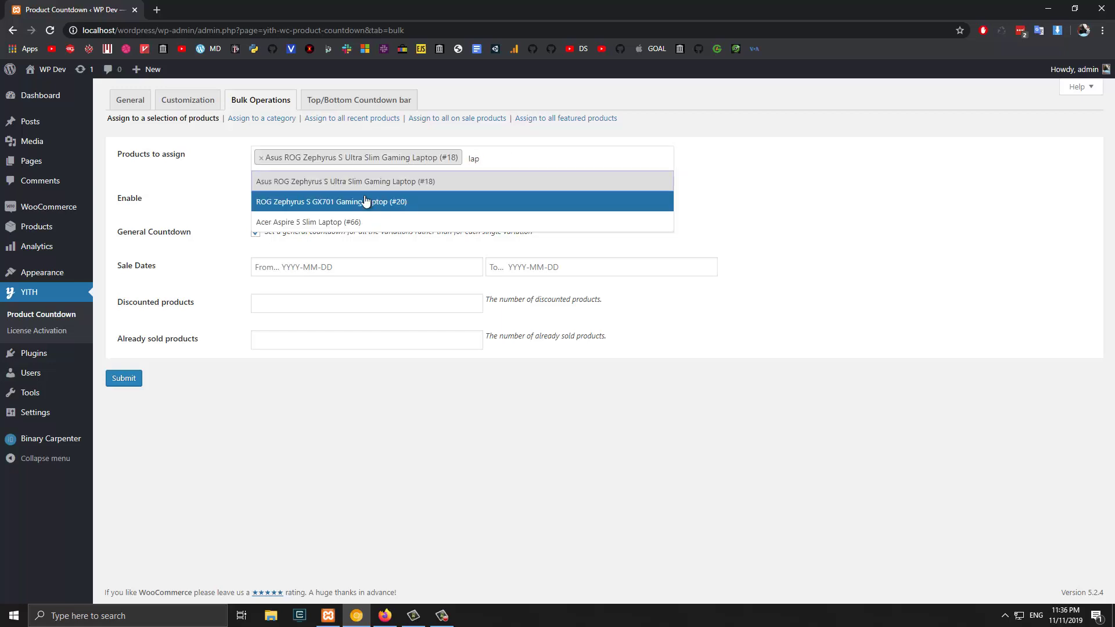
{"action": "left_click", "coordinate": [365, 222]}
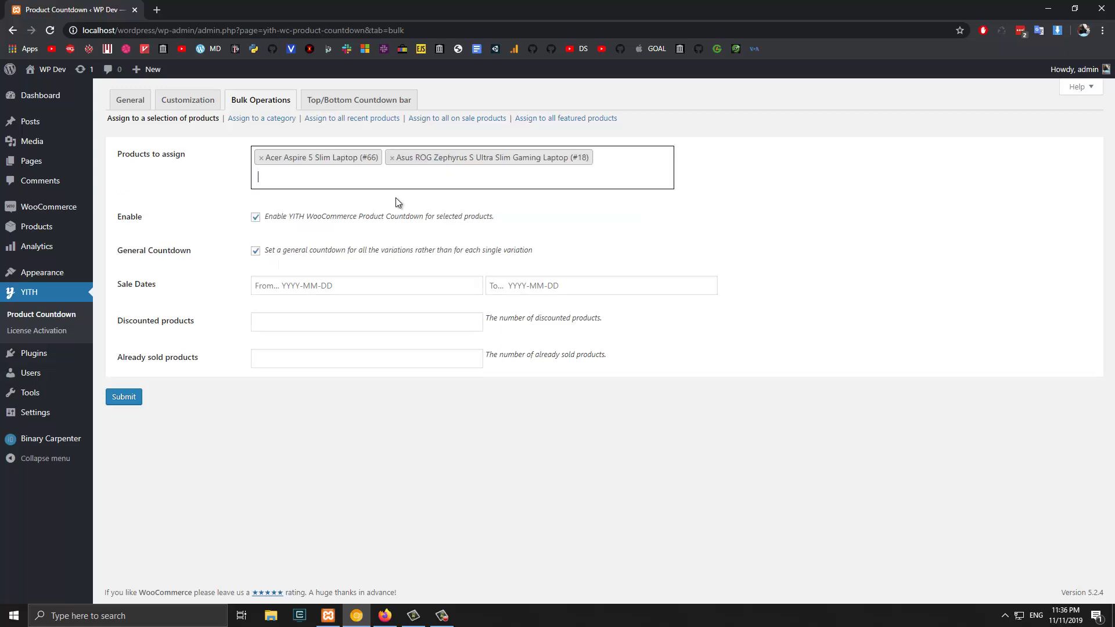